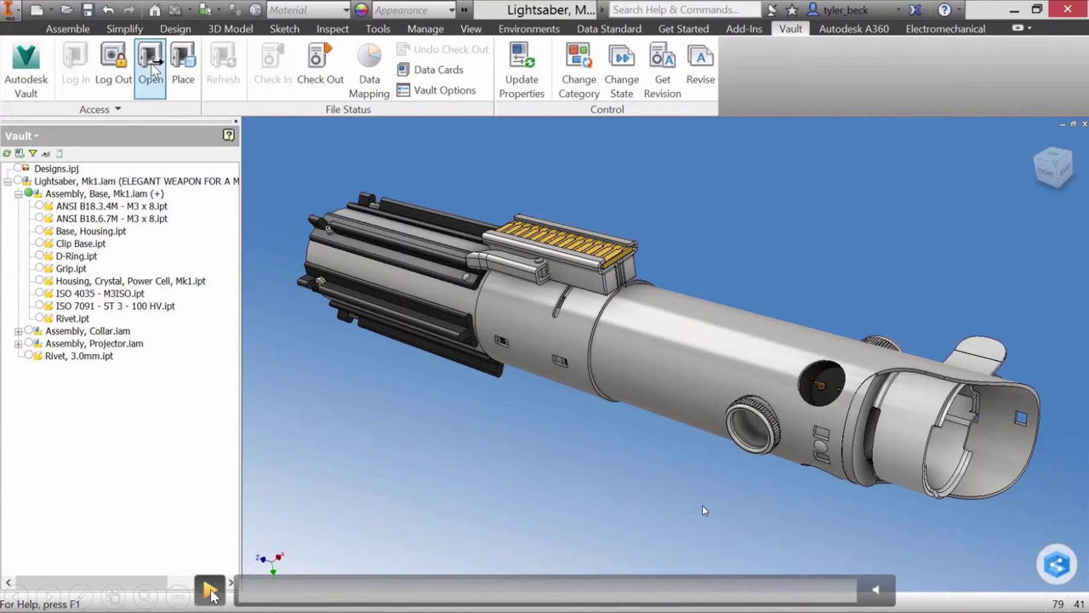
# - Open Assembly, Switch.iam from the Vault's Data folder in Inventor
pyautogui.click(211, 591)
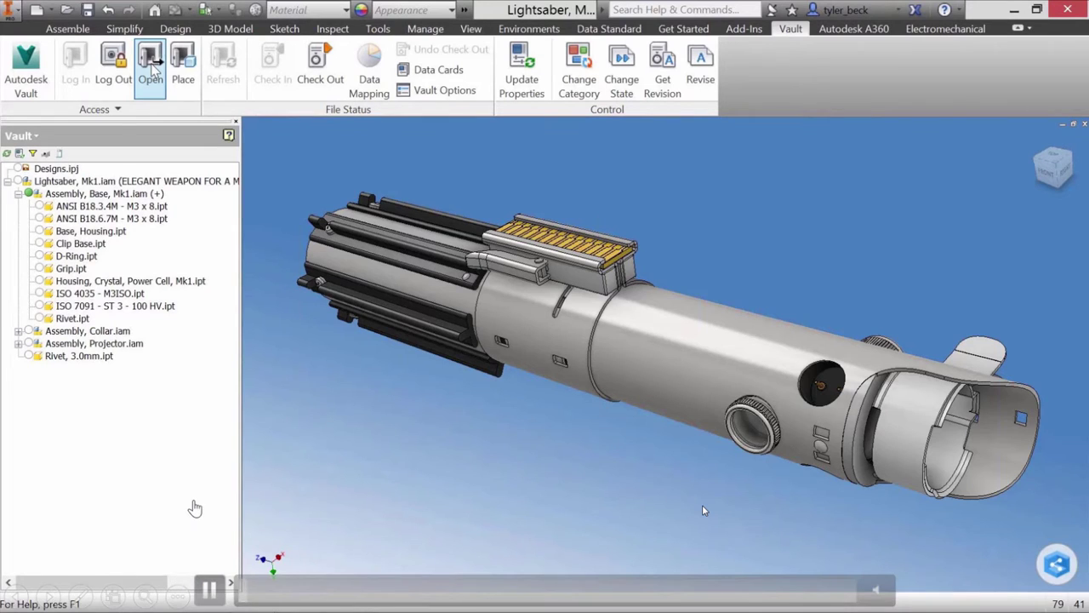
pyautogui.click(151, 68)
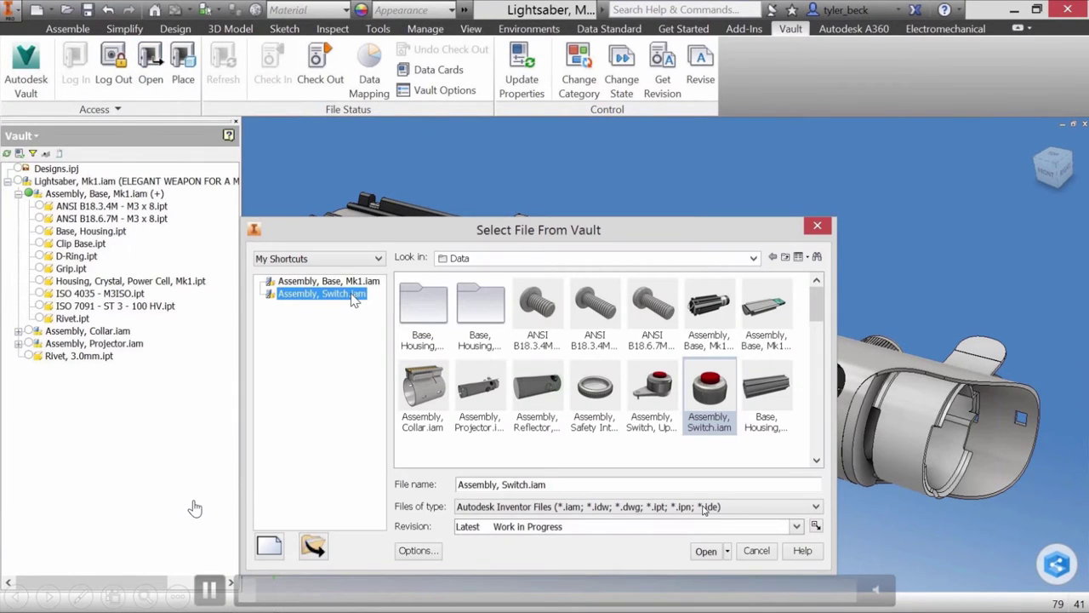
pyautogui.doubleClick(708, 395)
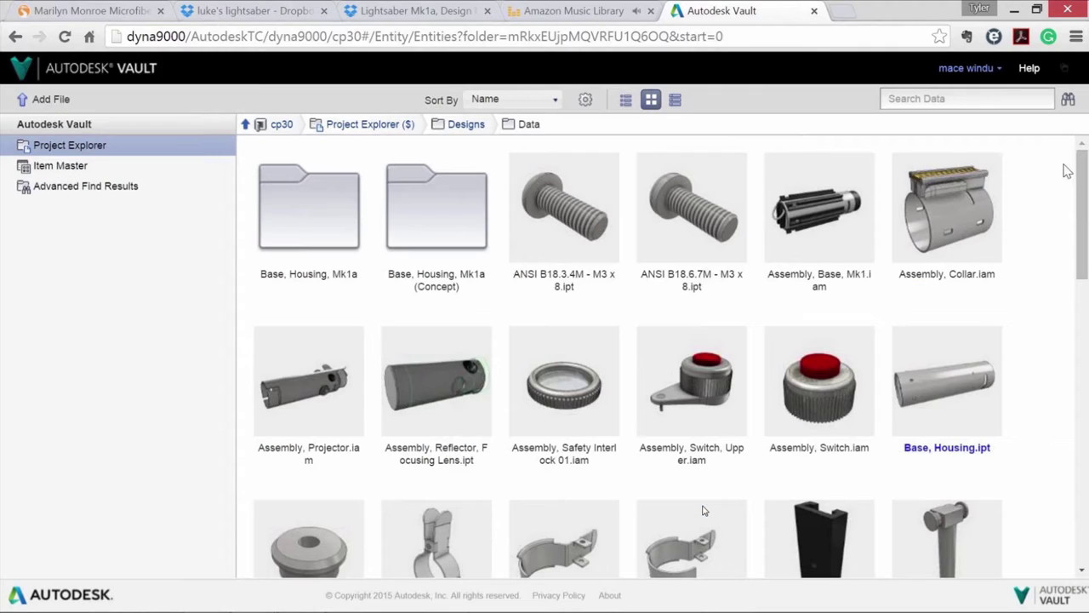
# - Switch to the Autodesk Vault web client, find Lightsaber, Mk1.iam in the Data folder and open its preview
pyautogui.moveTo(1084, 188); pyautogui.dragTo(1079, 378)
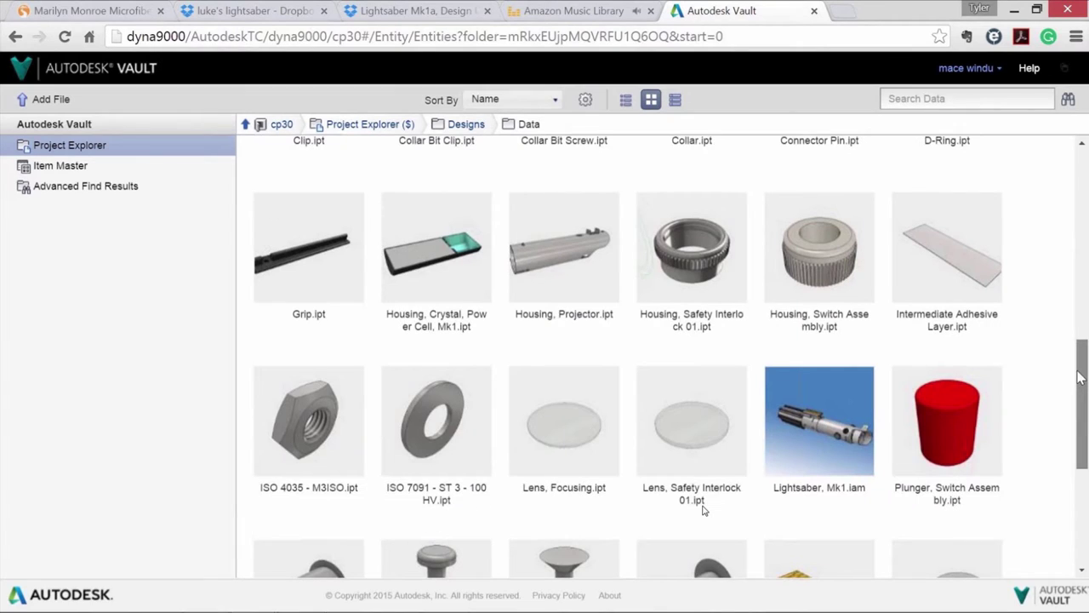
pyautogui.click(820, 421)
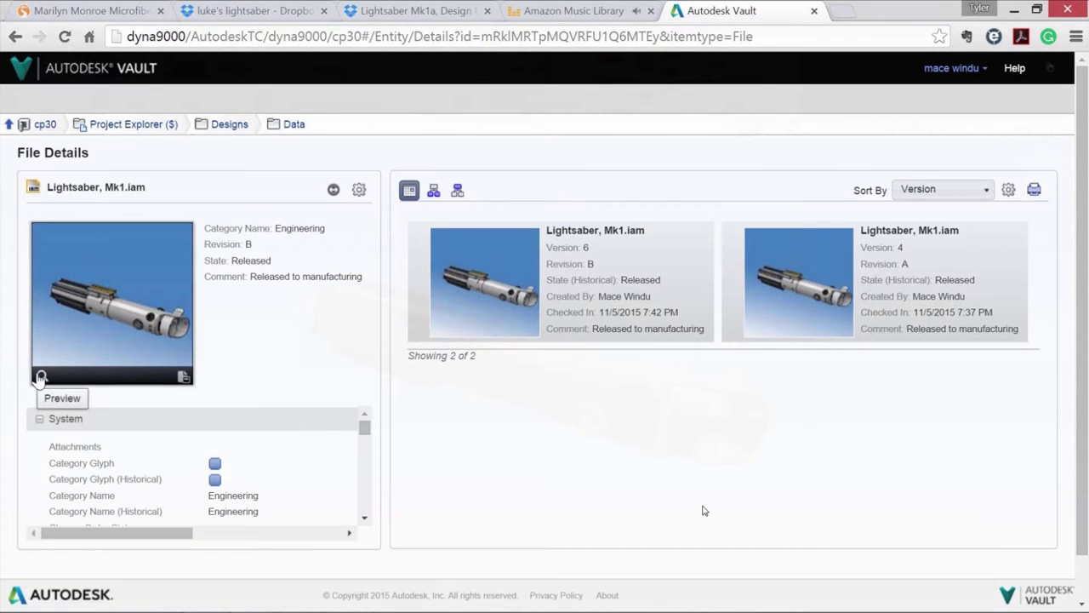
pyautogui.click(40, 377)
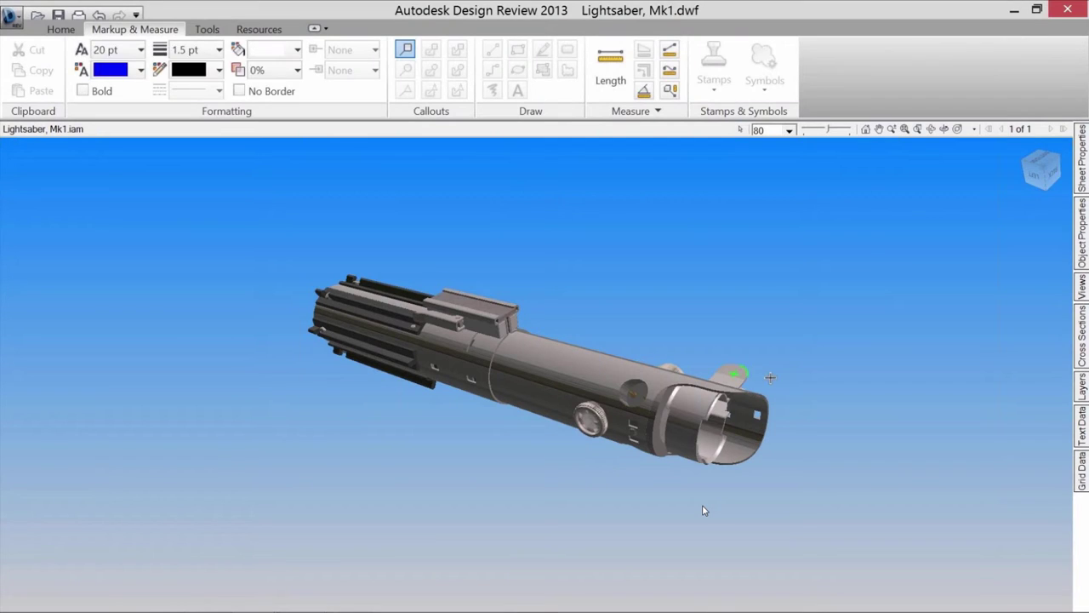
# - In Design Review, attach a callout reading "REFINE WE MUST." to the raised tab at the lightsaber's open end
pyautogui.click(770, 377)
pyautogui.click(794, 255)
pyautogui.write('REFINE WE MUST.')
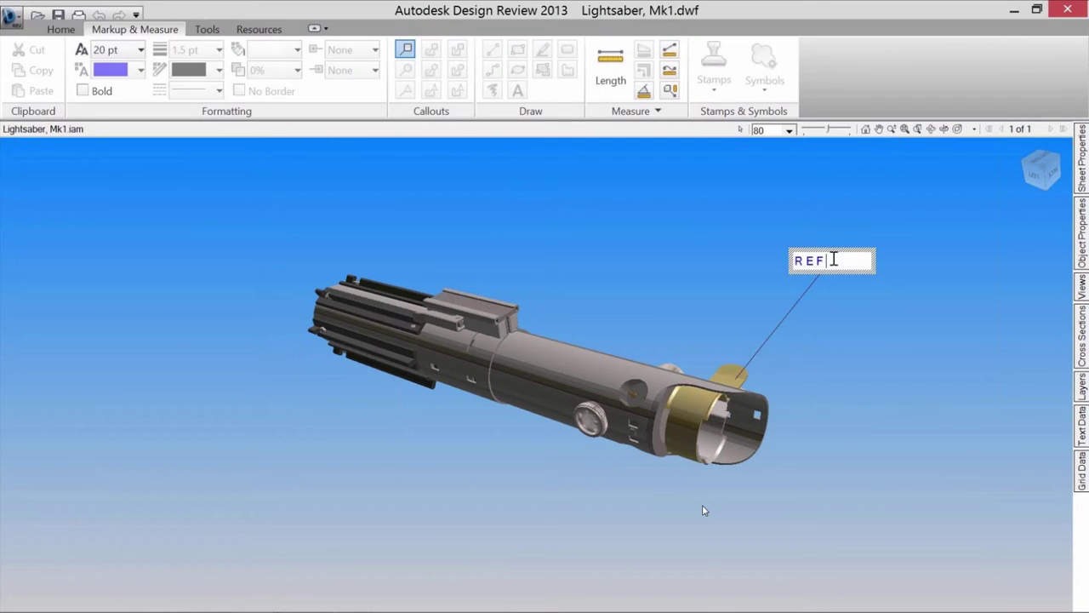
pyautogui.click(962, 281)
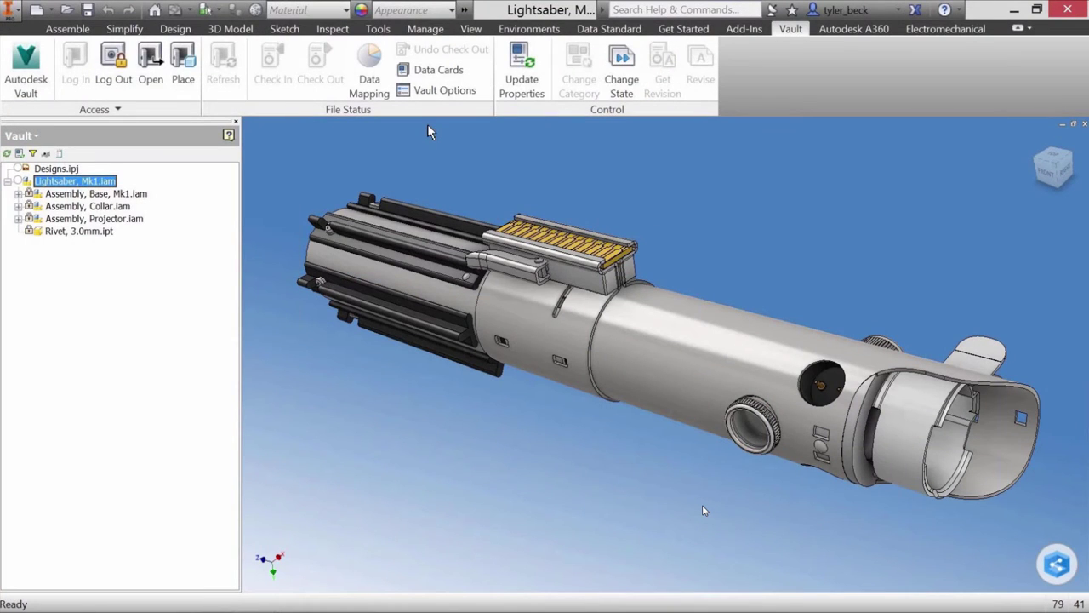
# - In Inventor, change the state of Lightsaber, Mk1.iam to Released with the comment "Released to manufacturing"
pyautogui.click(621, 73)
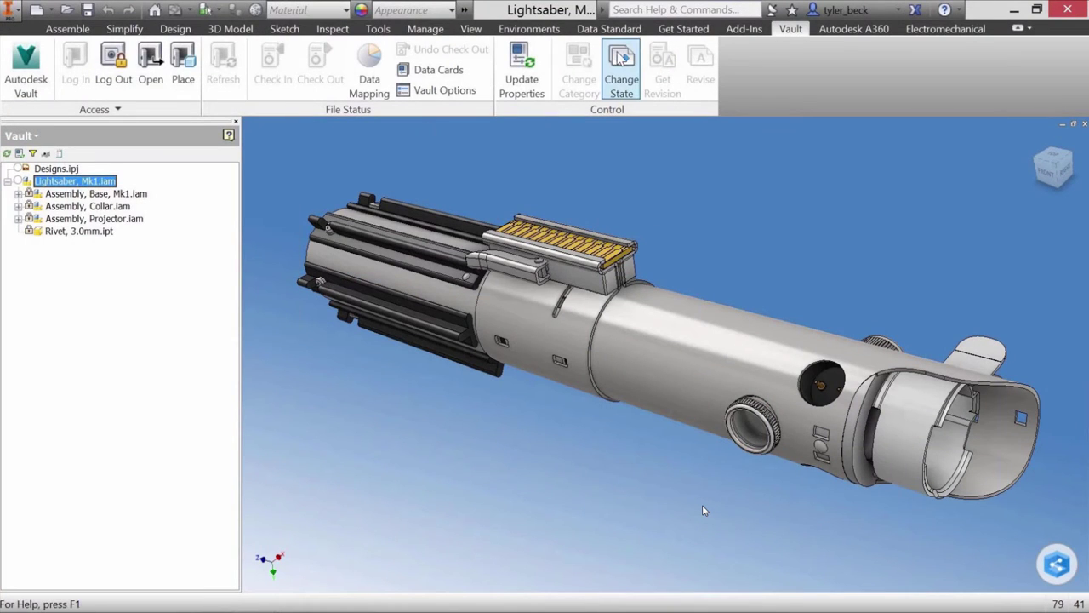
pyautogui.click(153, 192)
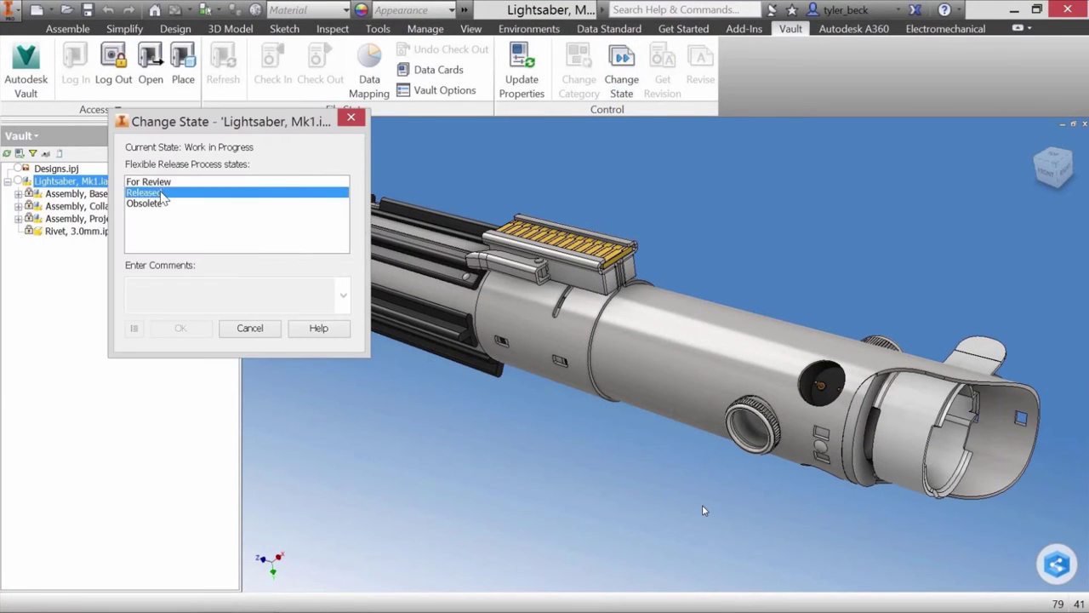
pyautogui.click(230, 294)
pyautogui.write('Released to manufacturing')
pyautogui.click(181, 328)
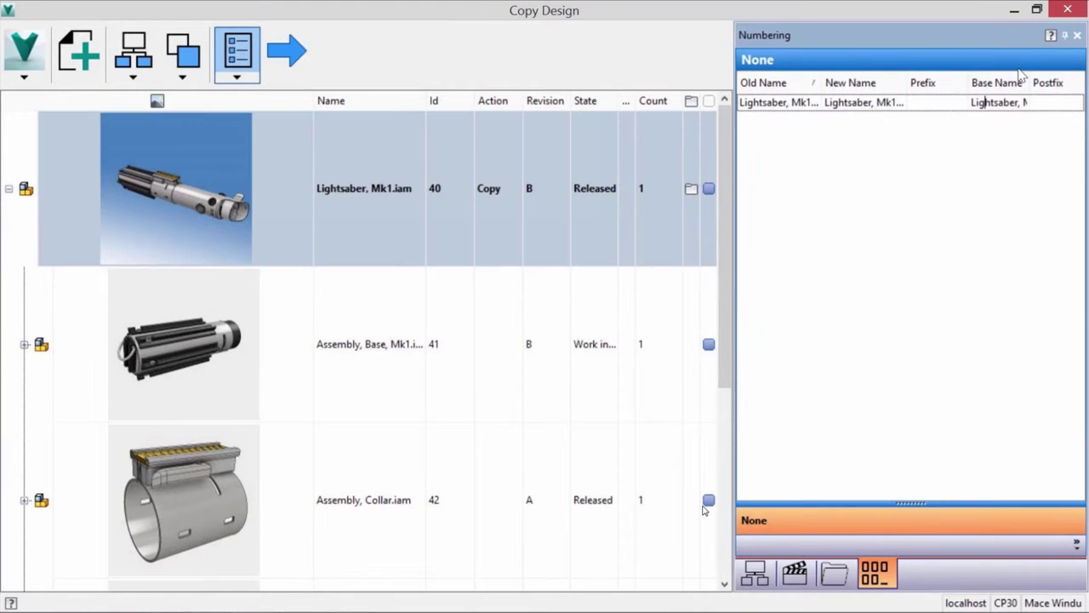
# - In Vault Copy Design, set the base name of the lightsaber assembly's copy to "Double Bladed Lightsaber"
pyautogui.doubleClick(997, 103)
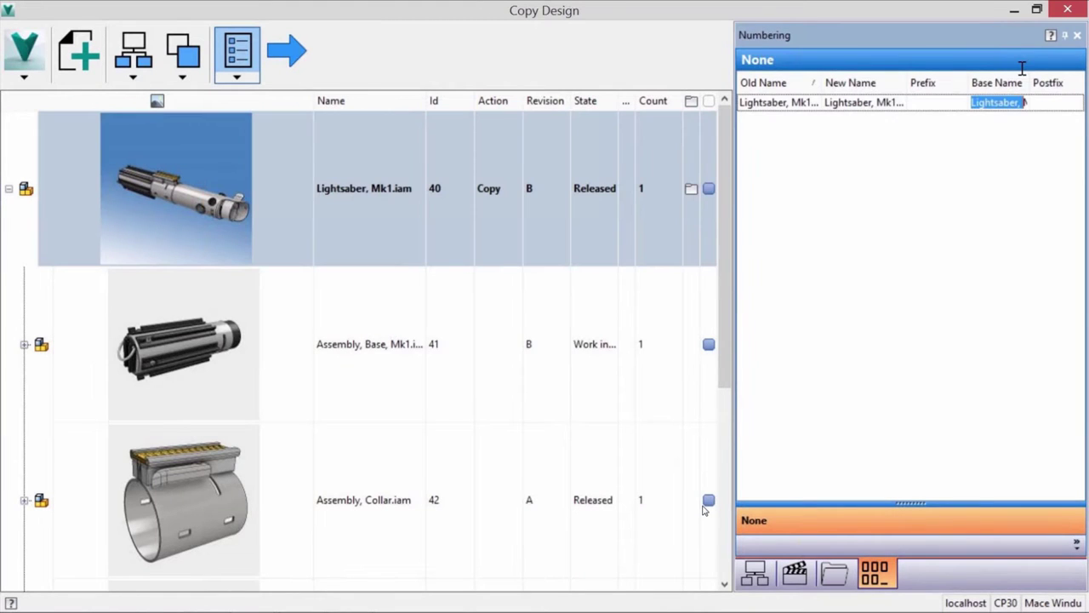
pyautogui.press('BackSpace')
pyautogui.write('Double Blade')
pyautogui.write('d Light')
pyautogui.write('saber')
pyautogui.press('Return')
# - Replace the collar and projector assemblies in the copied lightsaber with alternative versions and execute the copy
pyautogui.rightClick(377, 280)
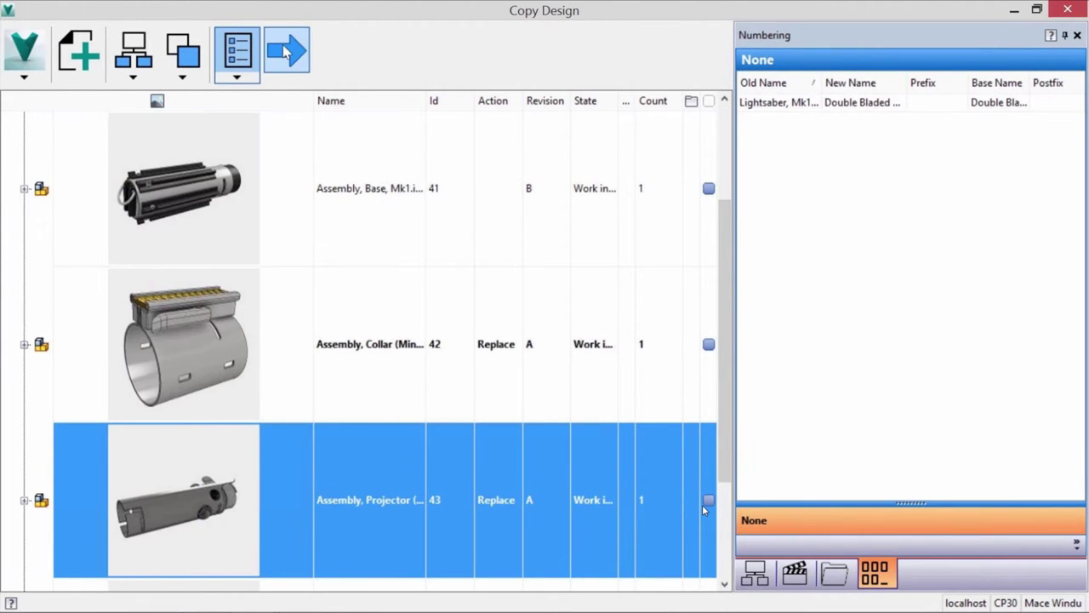
pyautogui.click(287, 53)
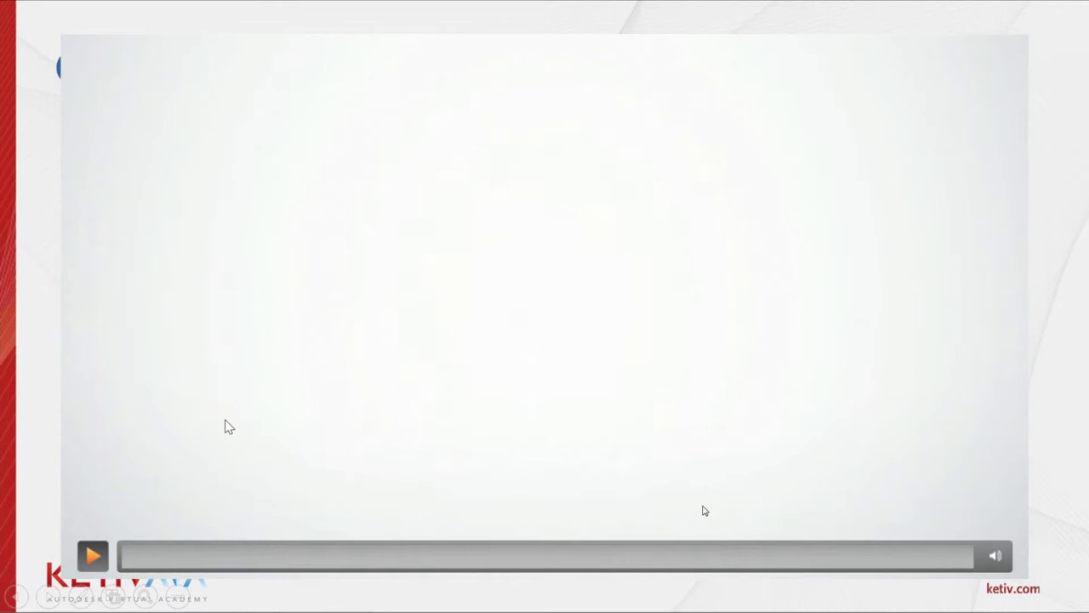
# - Replace the mounting plate 71260-121.ipt with another plate file from the vault
pyautogui.click(228, 426)
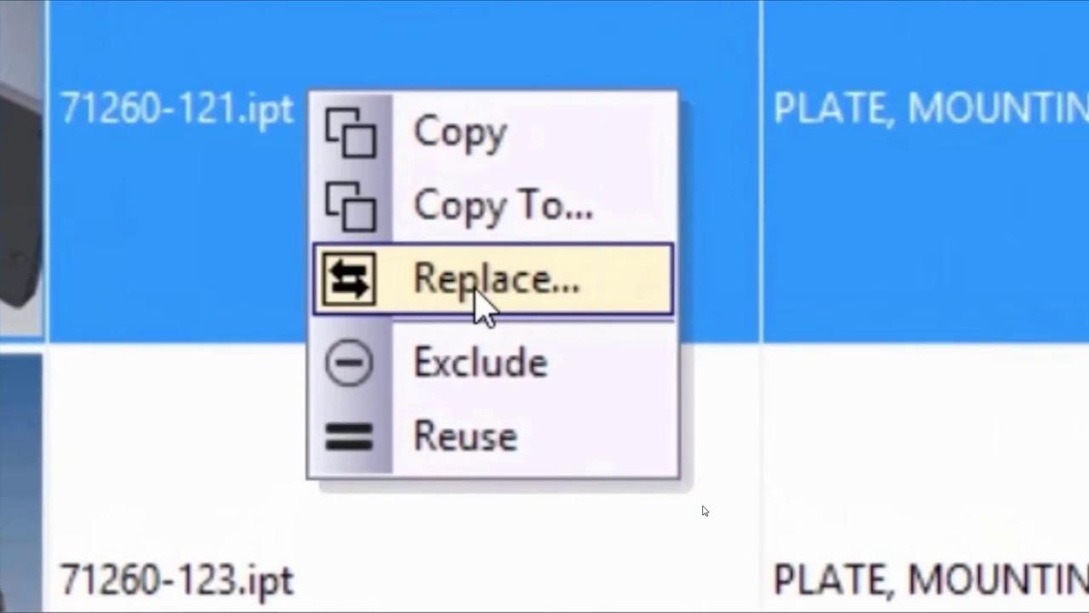
pyautogui.click(436, 235)
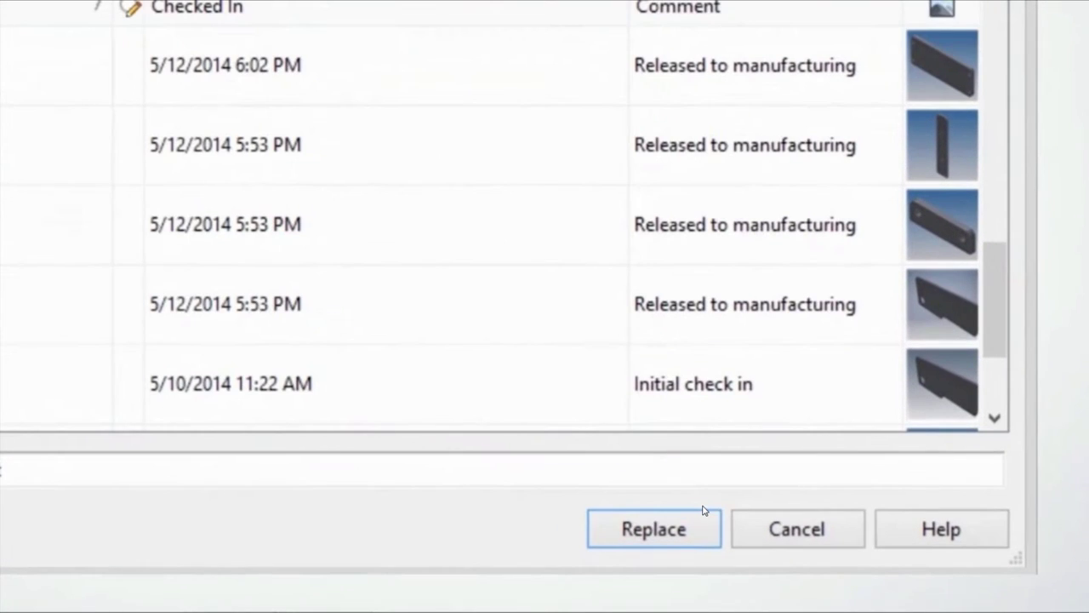
pyautogui.click(701, 510)
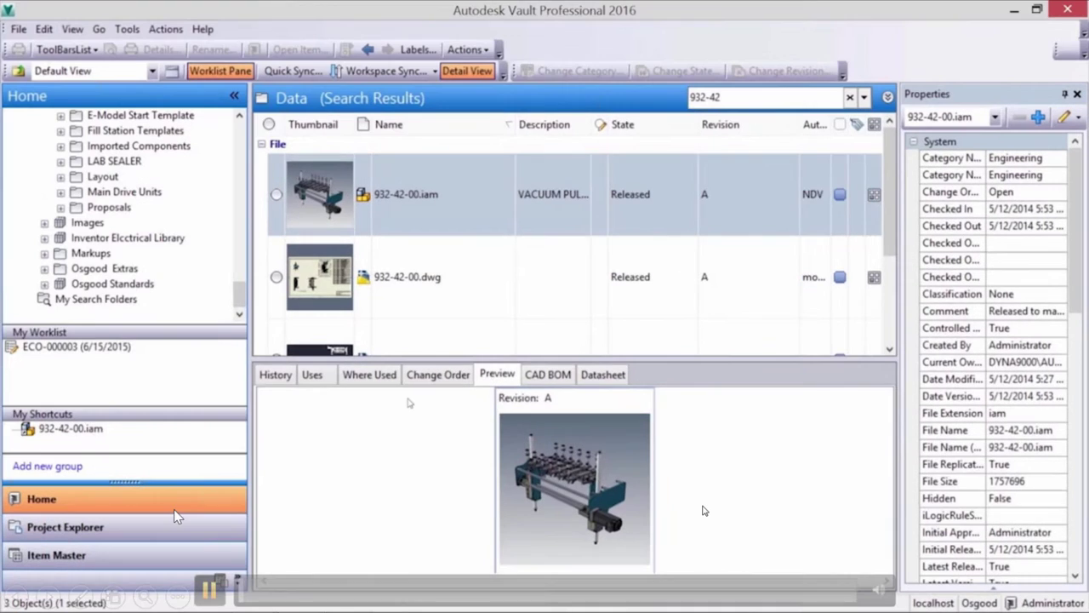
# - Start Copy Design for 932-42-00.iam and create a destination folder named NEW-932-42-00 under Data
pyautogui.rightClick(409, 212)
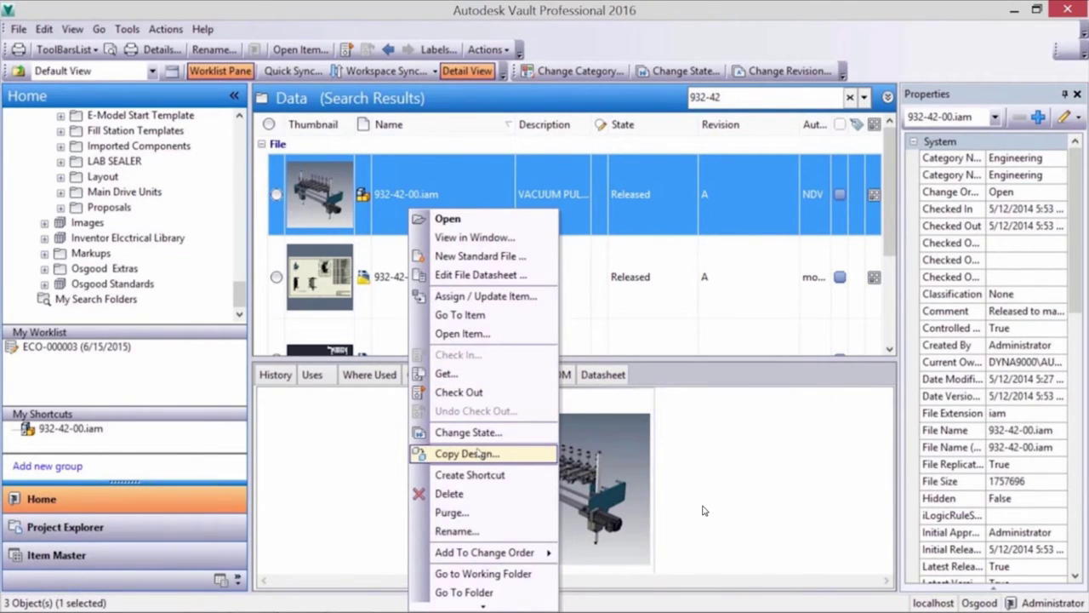
pyautogui.press('space')
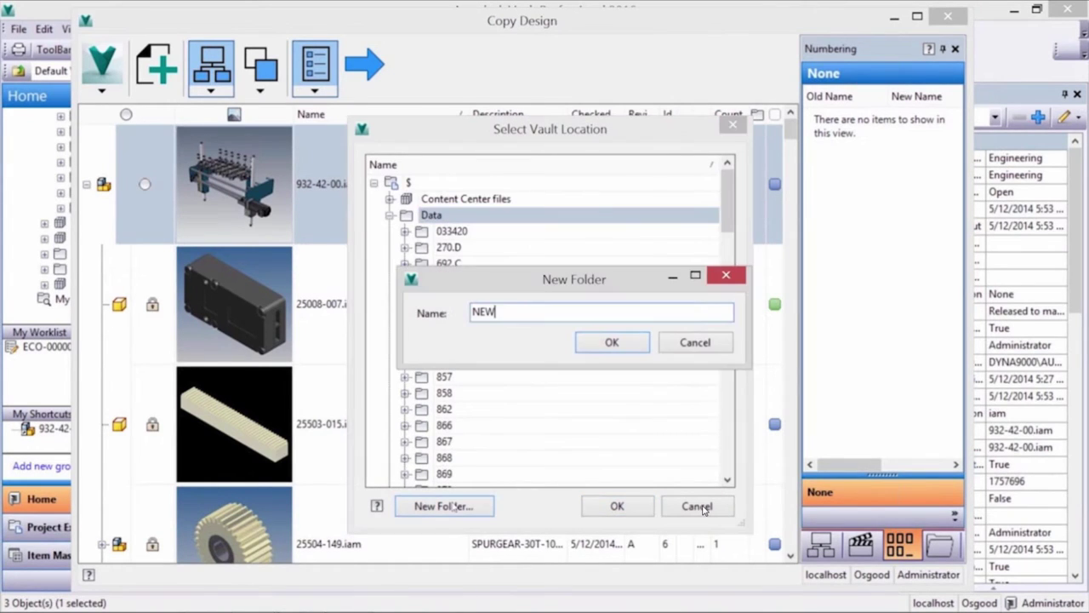
pyautogui.write('-932-42-00')
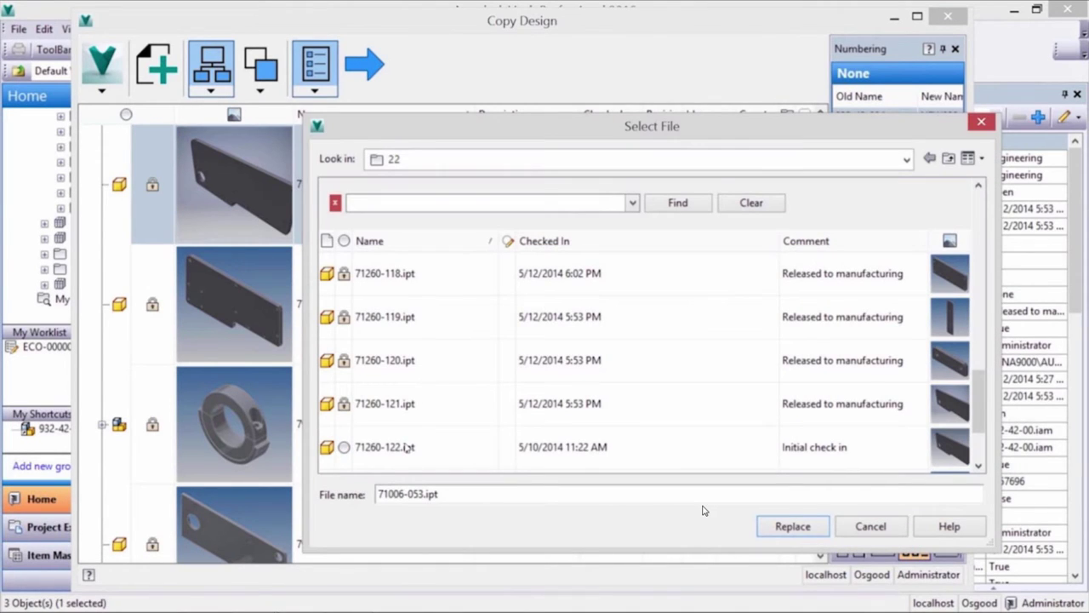
# - Replace the selected mounting plate with 71260-122.ipt and execute the design copy
pyautogui.click(407, 447)
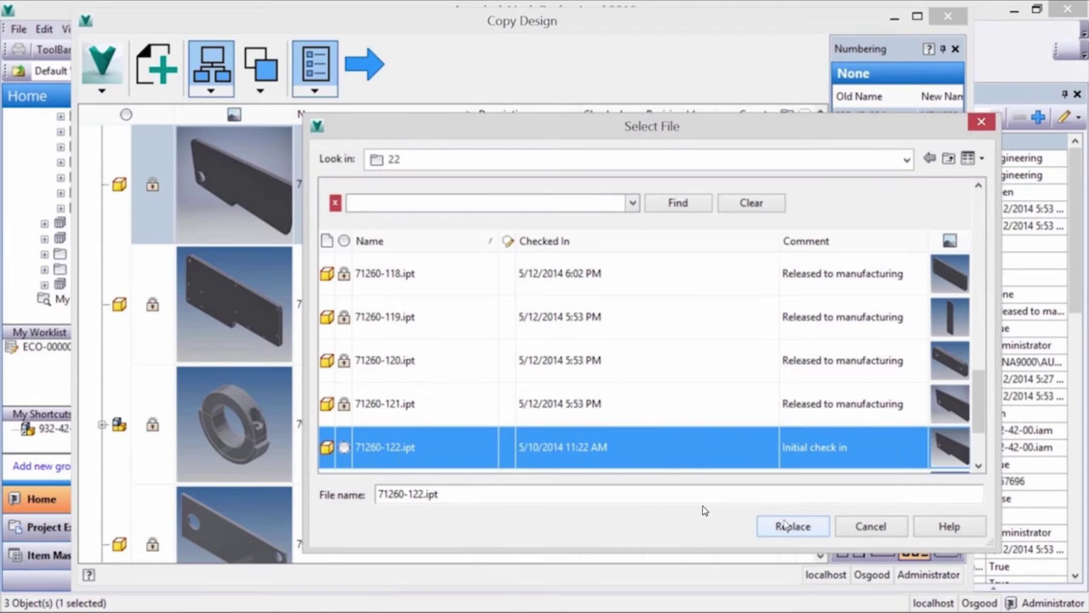
pyautogui.click(784, 525)
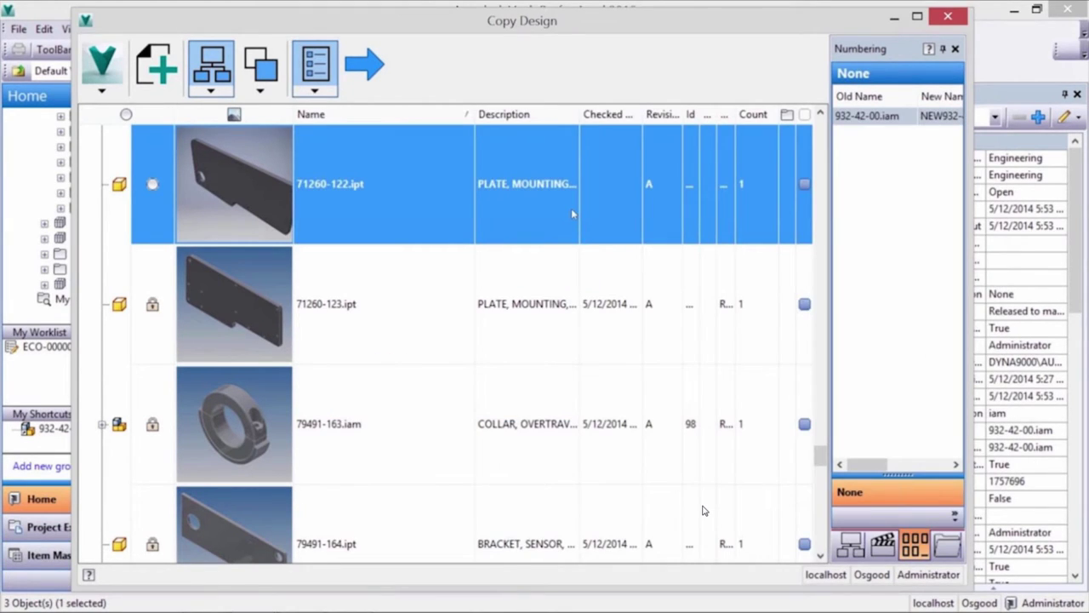
pyautogui.click(355, 69)
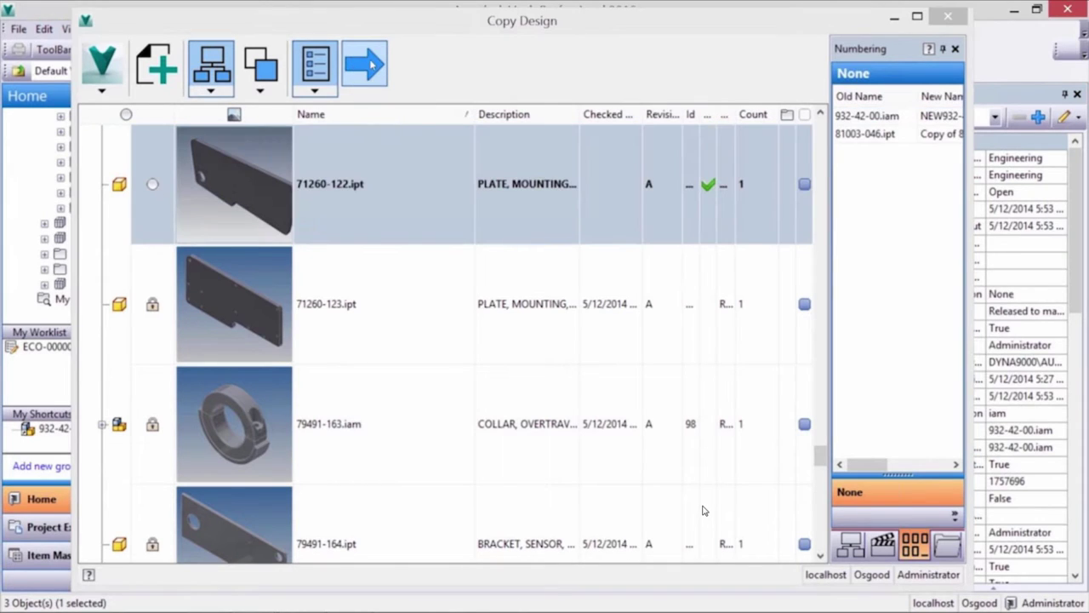
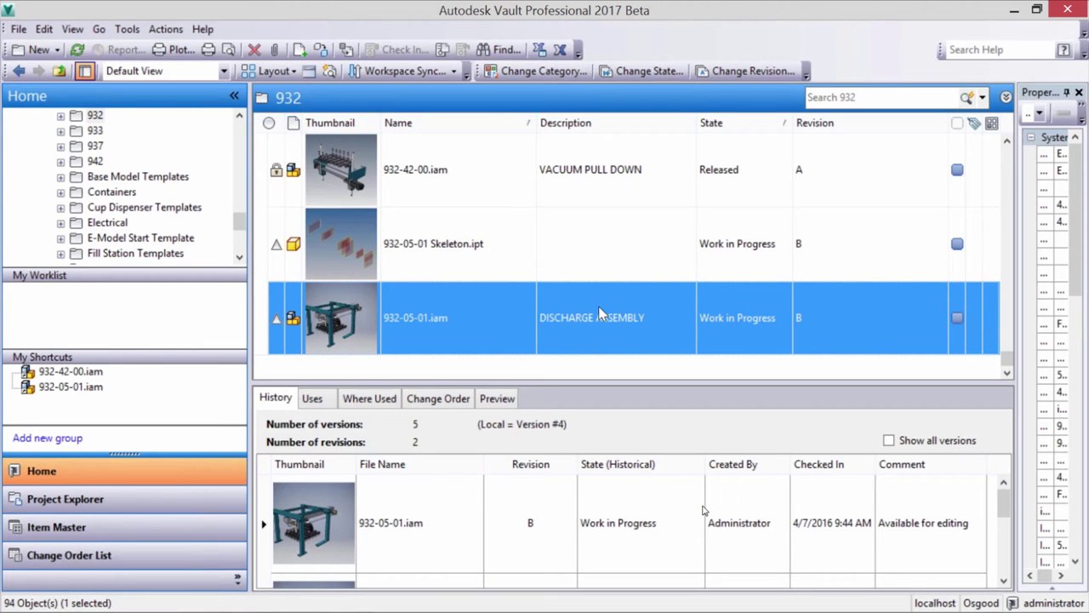
# - Start Copy Design for the discharge assembly 932-05-01.iam, maximize its window and remove the thumbnail column
pyautogui.rightClick(590, 309)
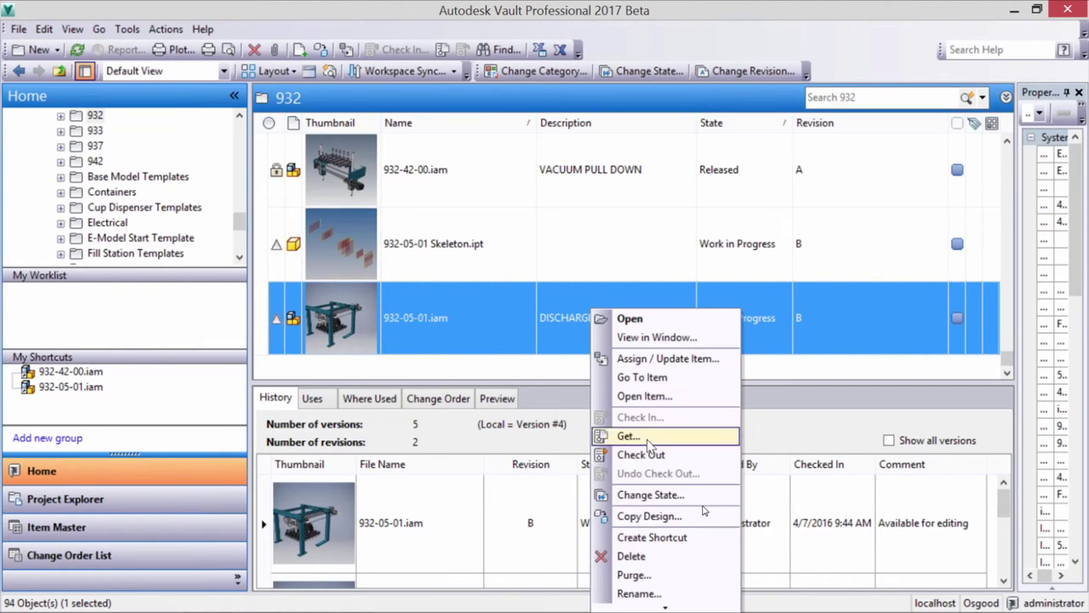
pyautogui.click(703, 513)
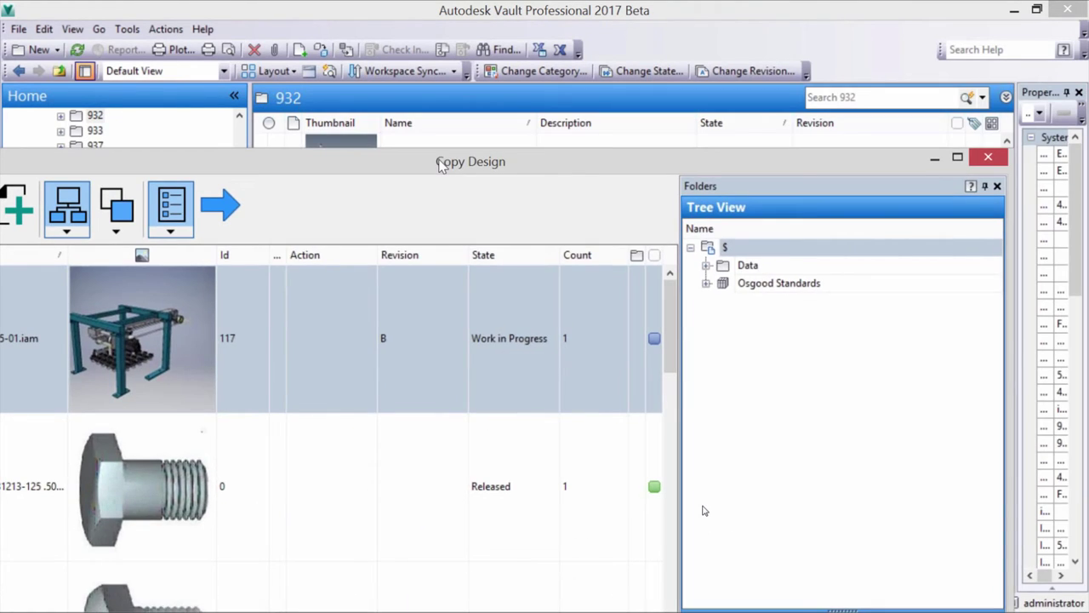
pyautogui.doubleClick(441, 162)
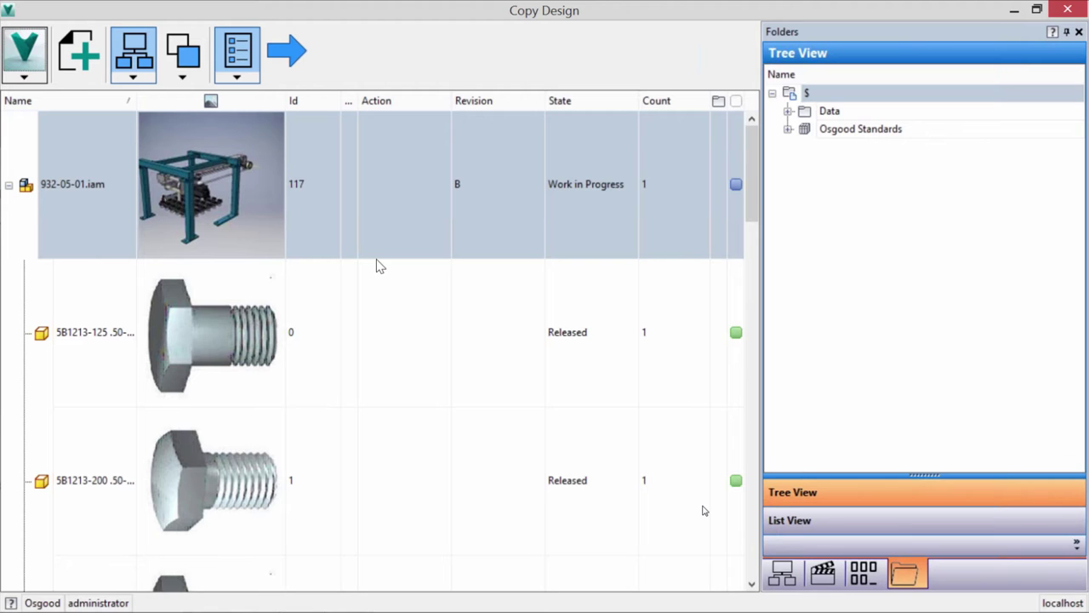
pyautogui.rightClick(179, 100)
pyautogui.click(228, 167)
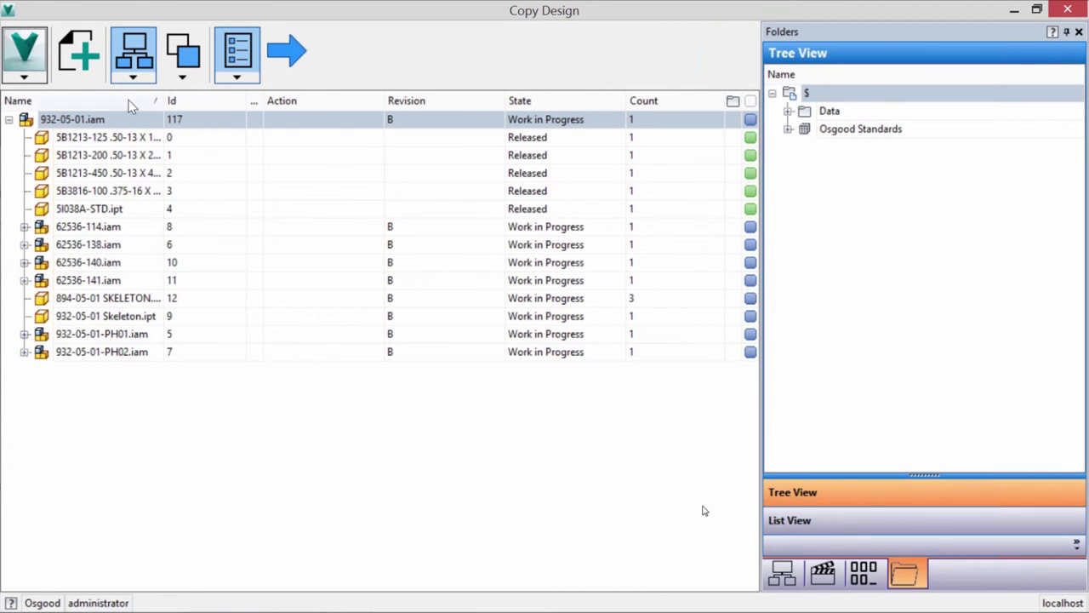
# - Review which Copy Design panels are enabled and bring up the Where Used panel
pyautogui.click(38, 81)
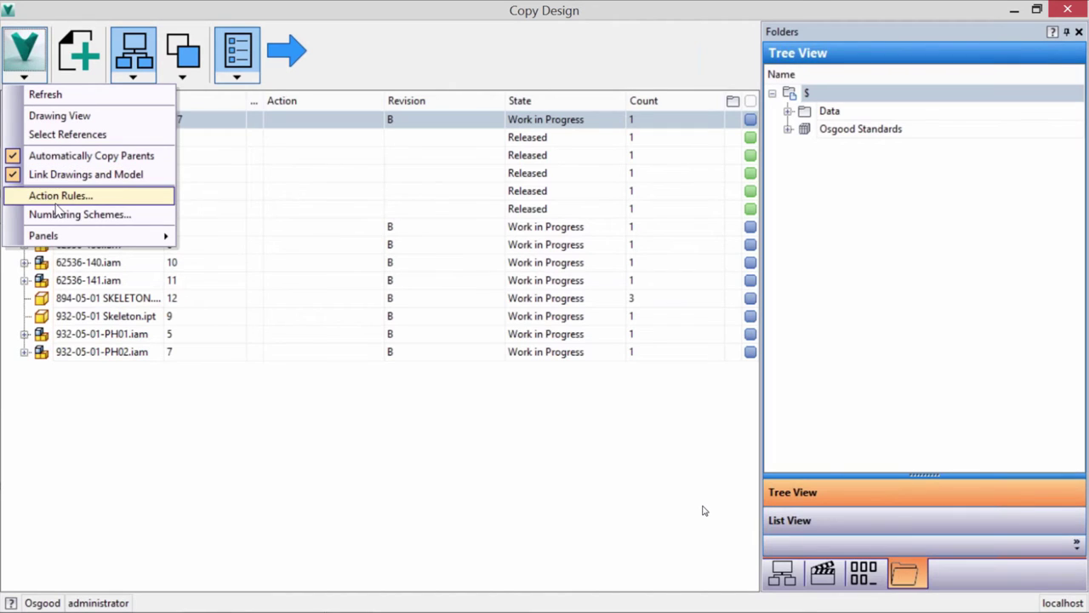
pyautogui.moveTo(70, 236)
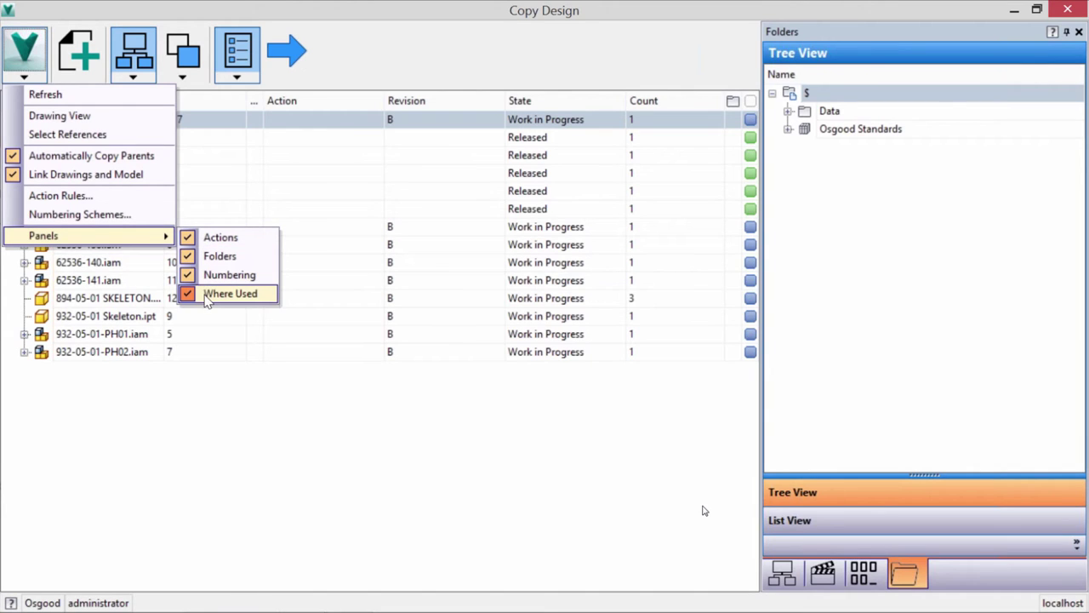
pyautogui.click(361, 436)
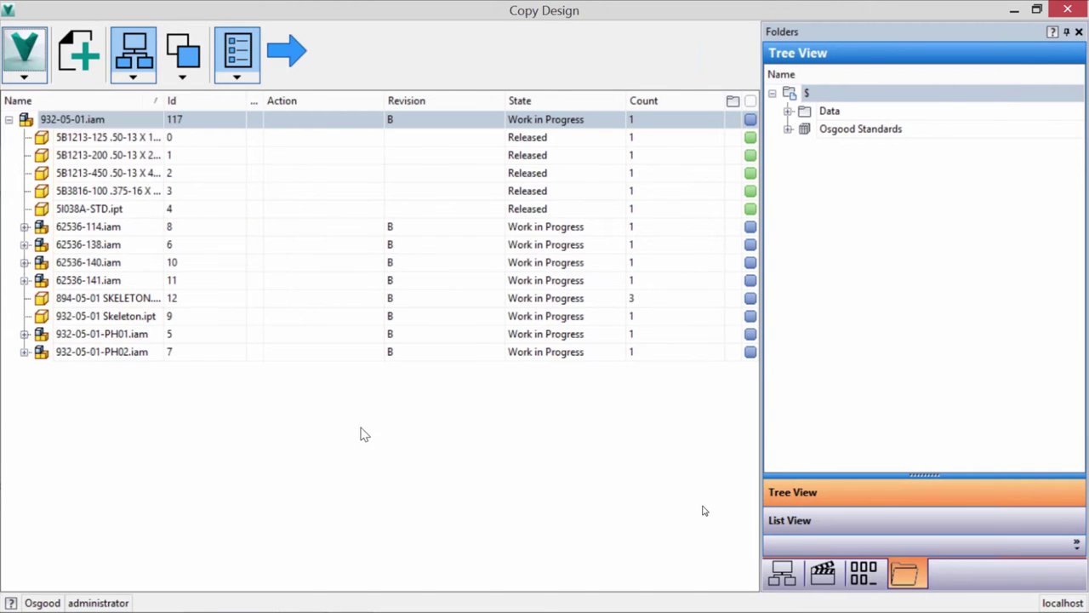
pyautogui.click(797, 579)
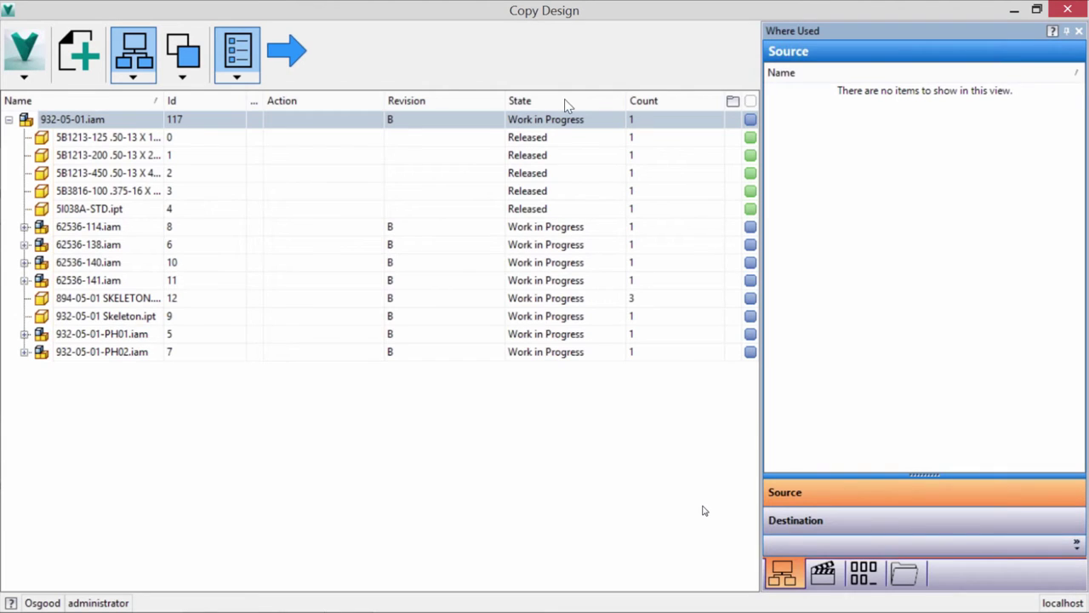
# - Add the Thumbnail column to the Copy Design component list and browse the component previews of 932-05-01.iam
pyautogui.rightClick(101, 98)
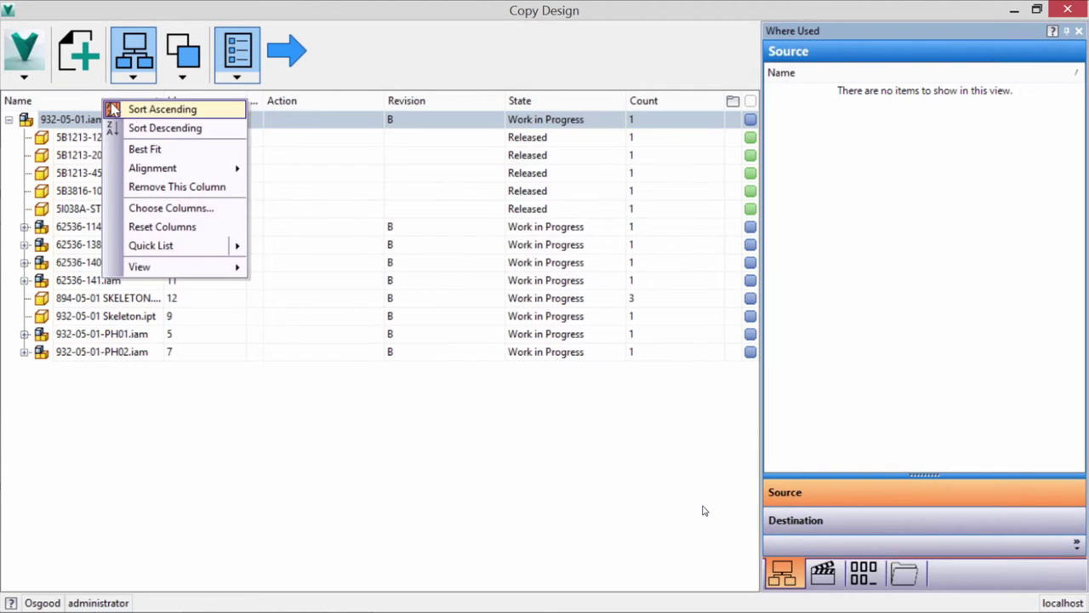
pyautogui.click(173, 208)
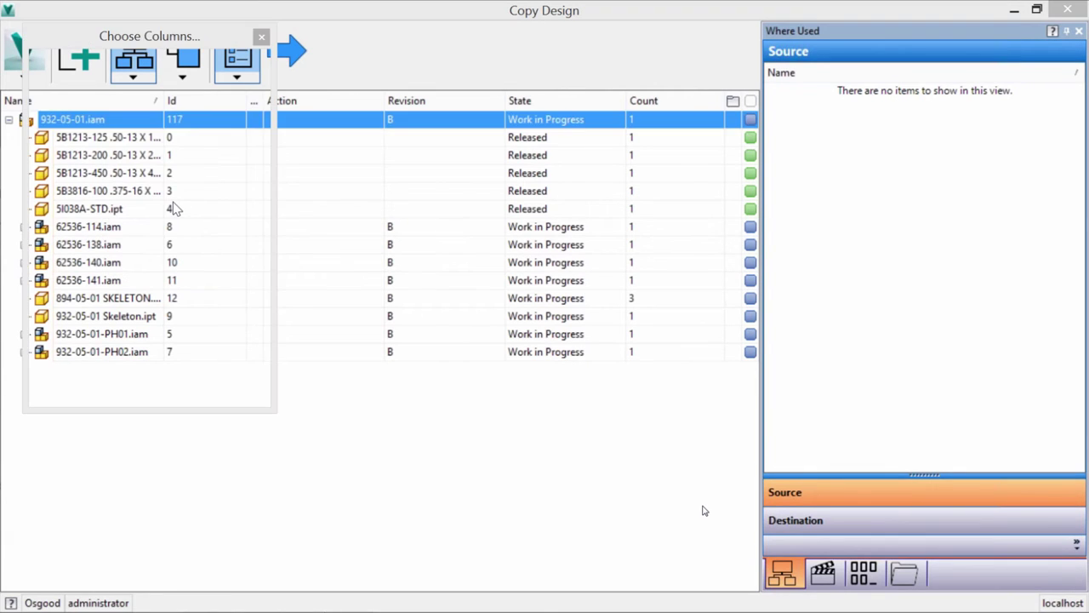
pyautogui.moveTo(260, 124); pyautogui.dragTo(238, 349)
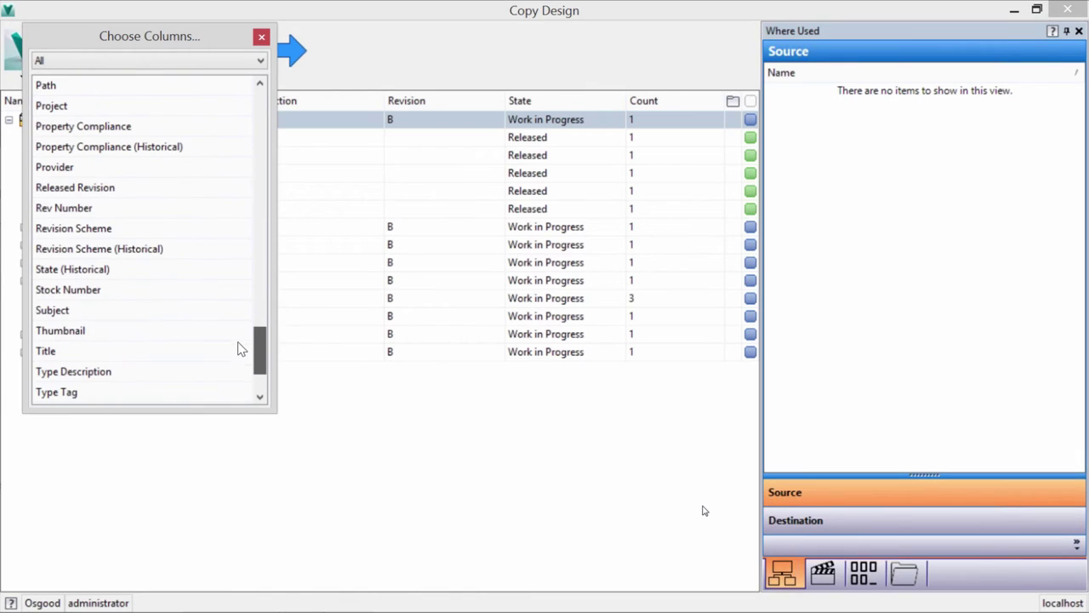
pyautogui.doubleClick(106, 332)
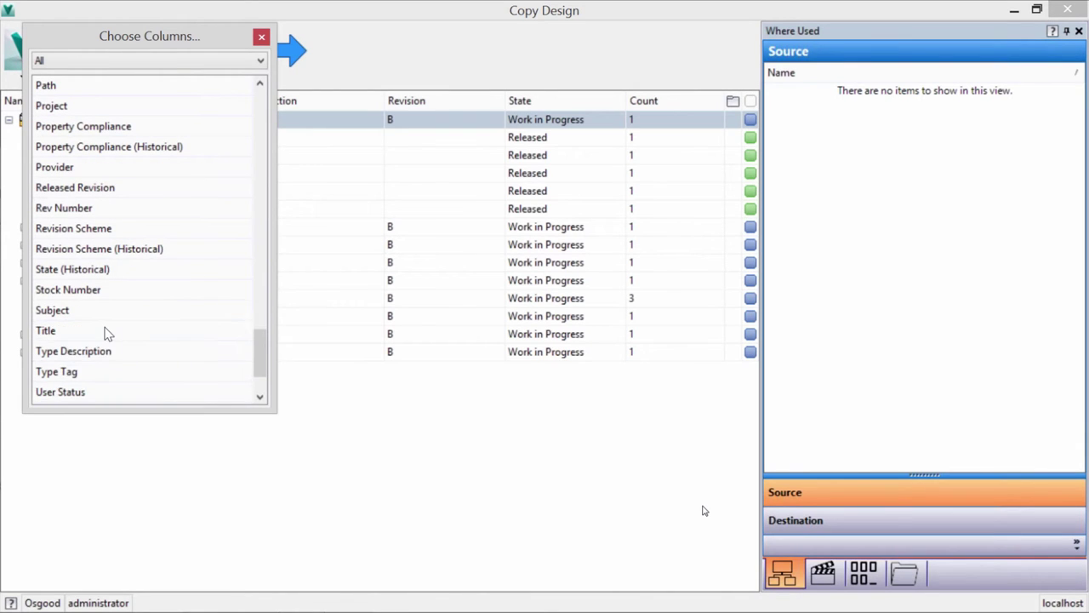
pyautogui.click(261, 38)
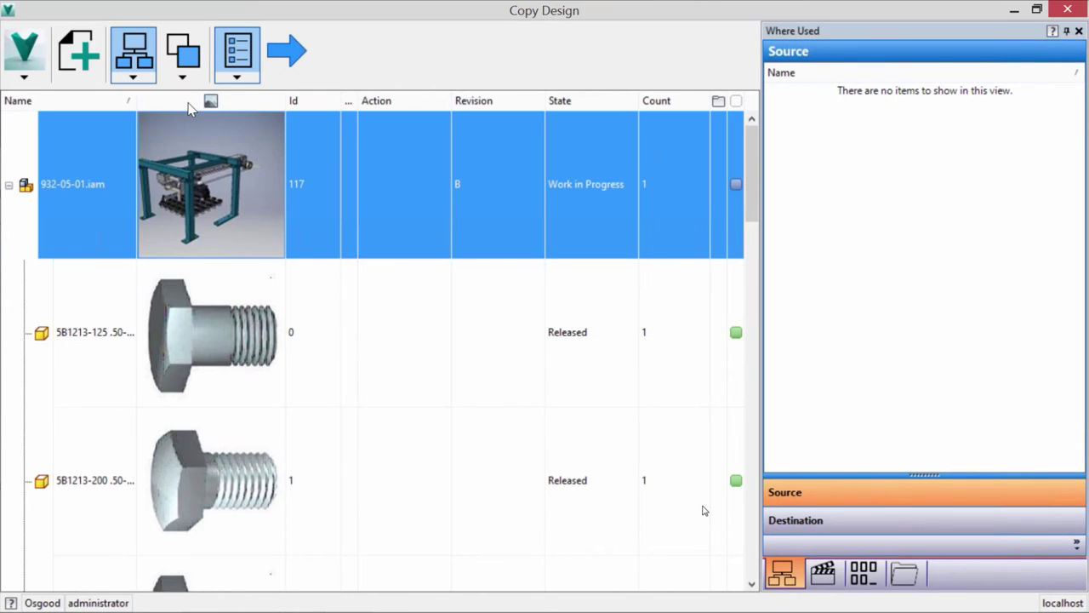
pyautogui.moveTo(192, 103); pyautogui.dragTo(211, 115)
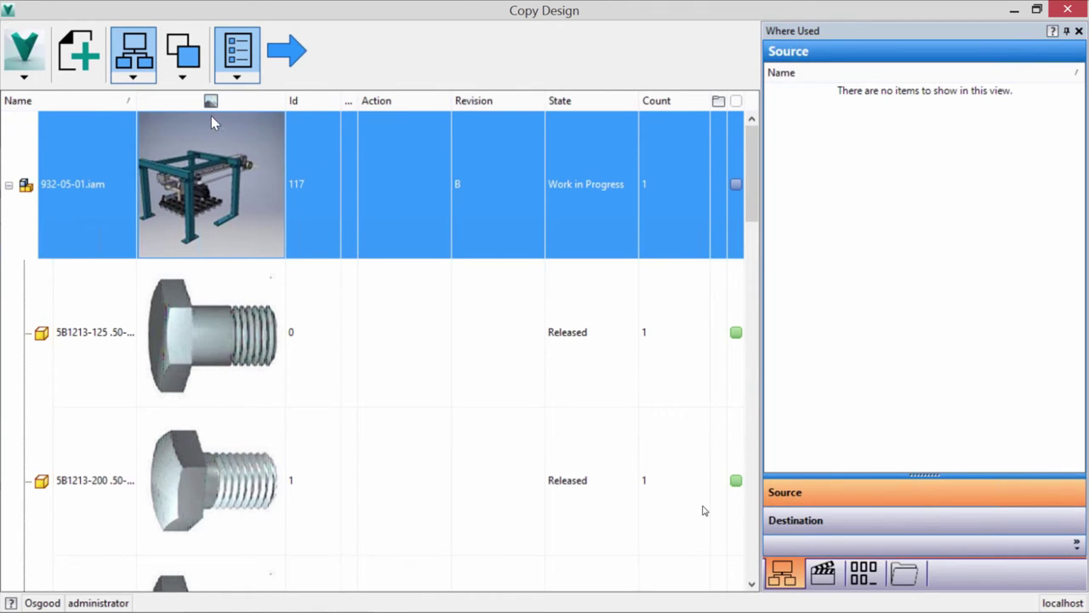
pyautogui.click(195, 319)
pyautogui.scroll(-10, 226, 357)
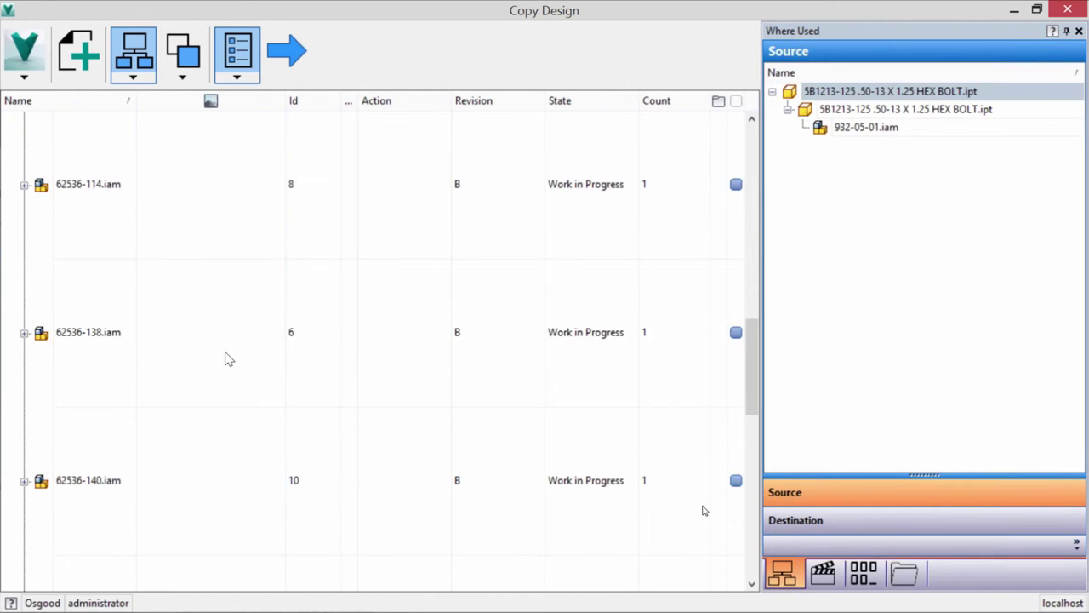
pyautogui.scroll(-5, 225, 350)
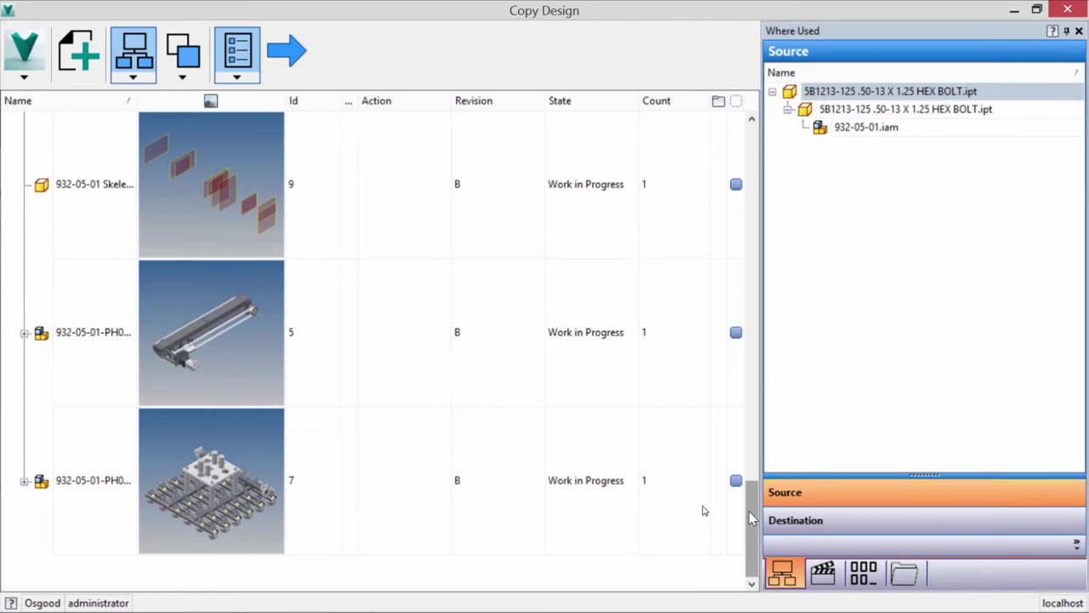
pyautogui.moveTo(751, 521); pyautogui.dragTo(753, 171)
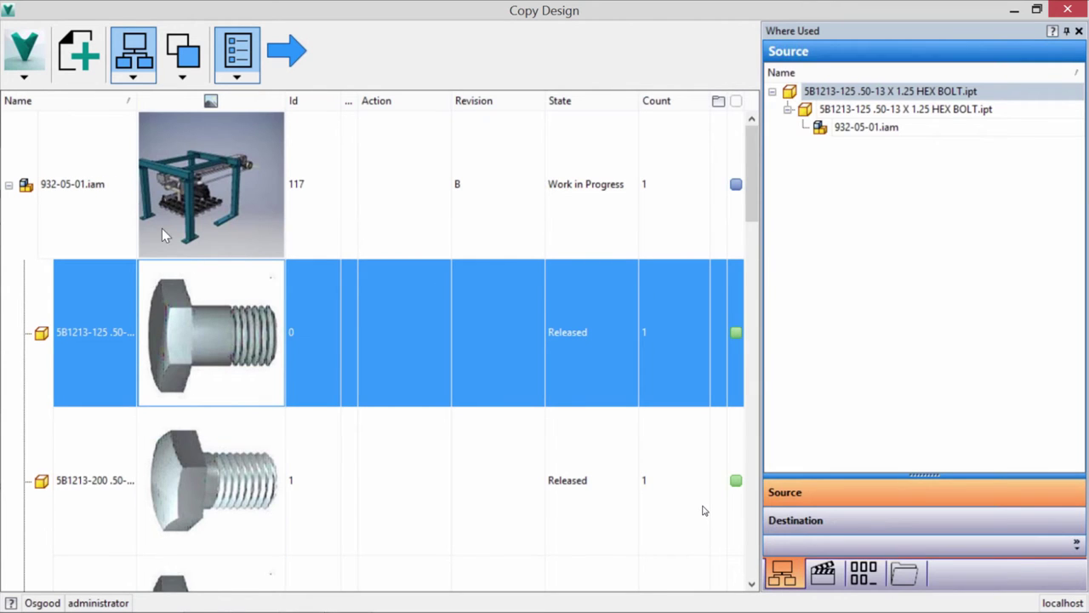
# - Set the action of the top assembly 932-05-01.iam to Copy and show the destination folder tree
pyautogui.click(121, 198)
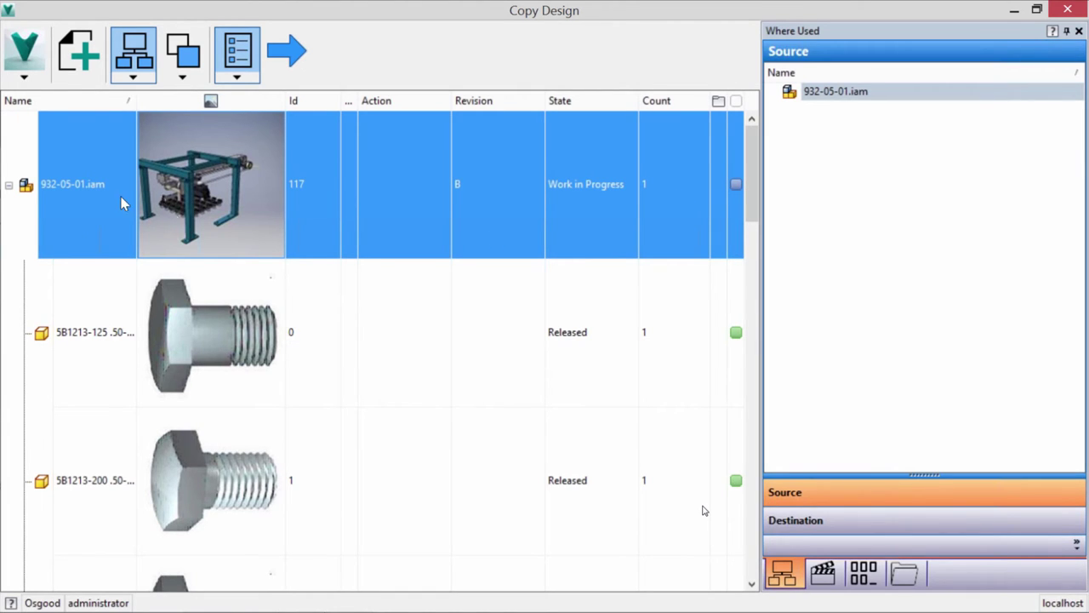
pyautogui.rightClick(101, 195)
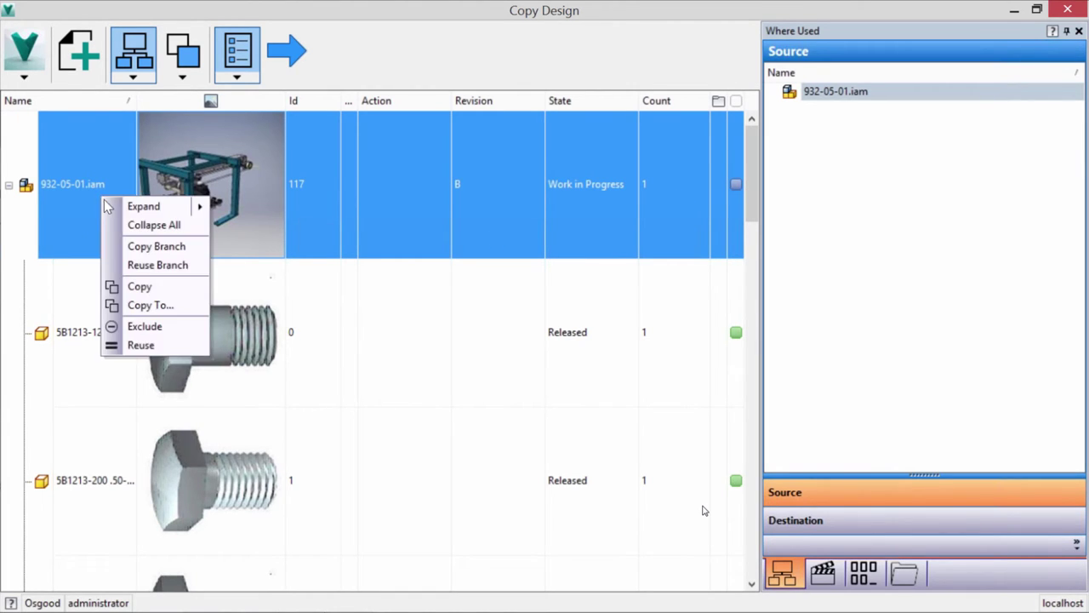
pyautogui.click(164, 287)
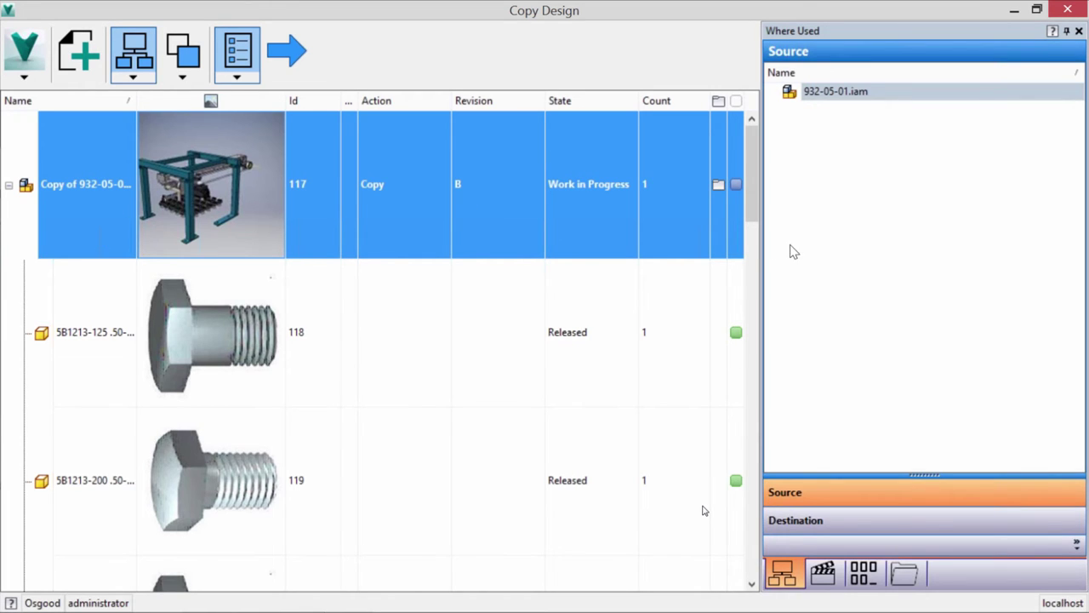
pyautogui.click(902, 577)
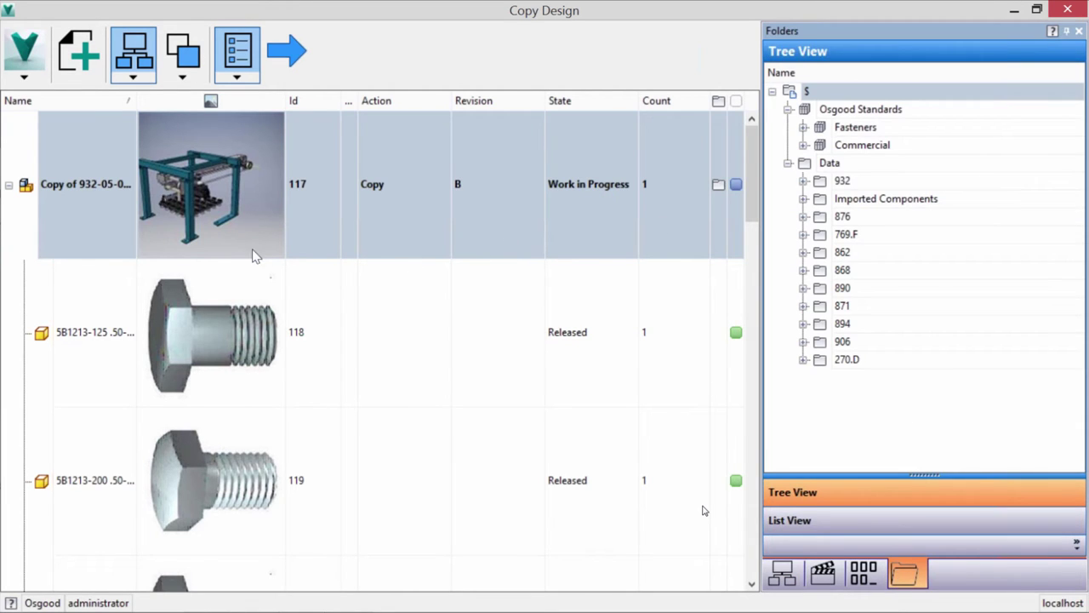
# - Copy the top assembly to the Research and Development vault folder under Data
pyautogui.rightClick(108, 203)
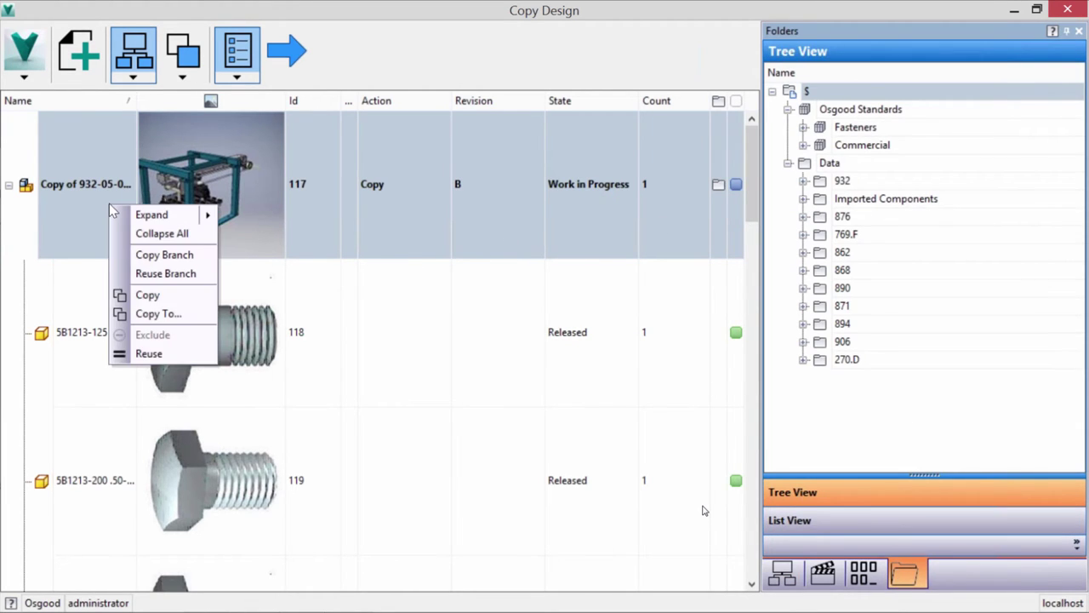
pyautogui.click(180, 317)
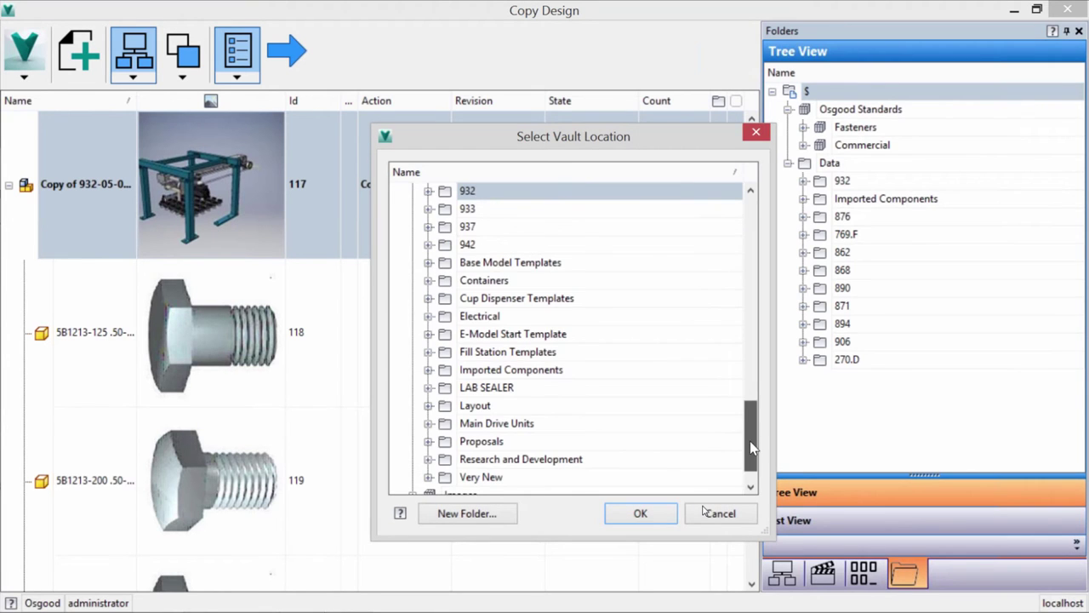
pyautogui.scroll(-1, 749, 440)
pyautogui.click(489, 407)
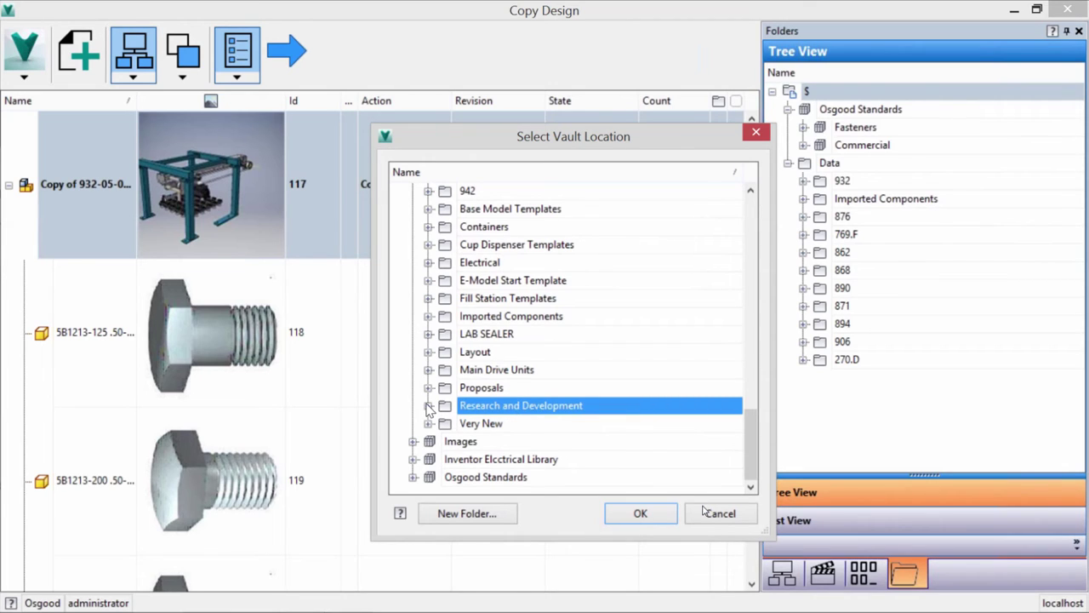
pyautogui.click(639, 513)
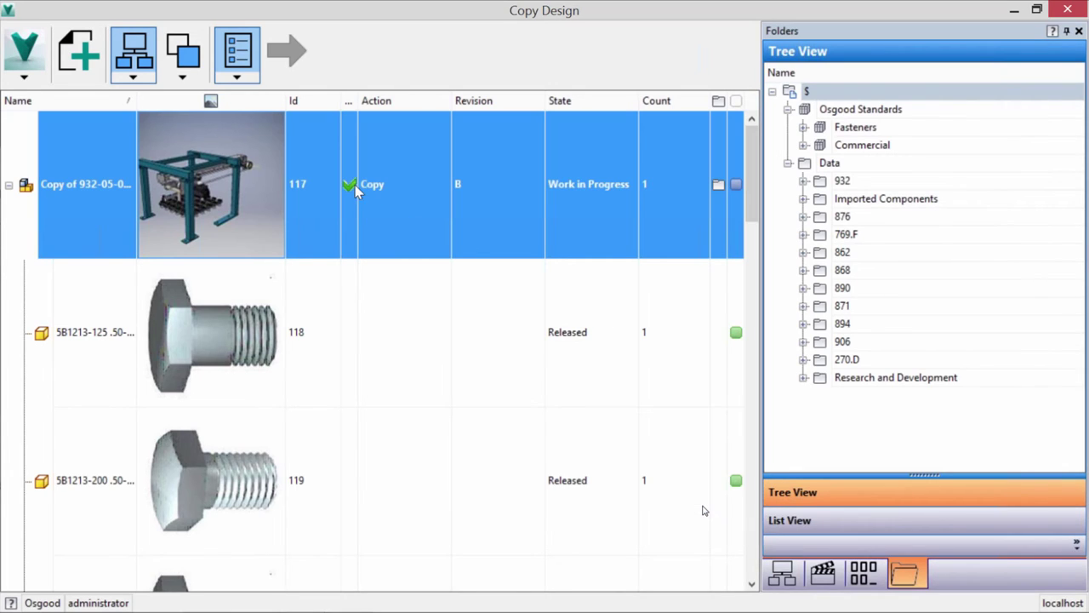
# - Check the top assembly's copy status and Where Used data, and review the files under the Copy and Reuse actions
pyautogui.moveTo(348, 184)
pyautogui.click(783, 574)
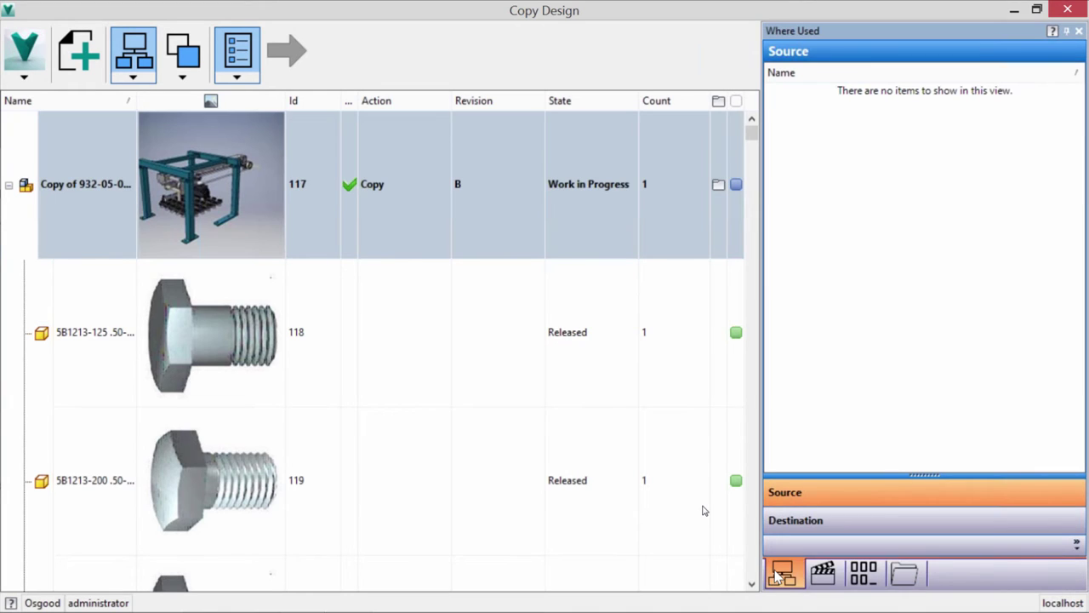
pyautogui.click(823, 574)
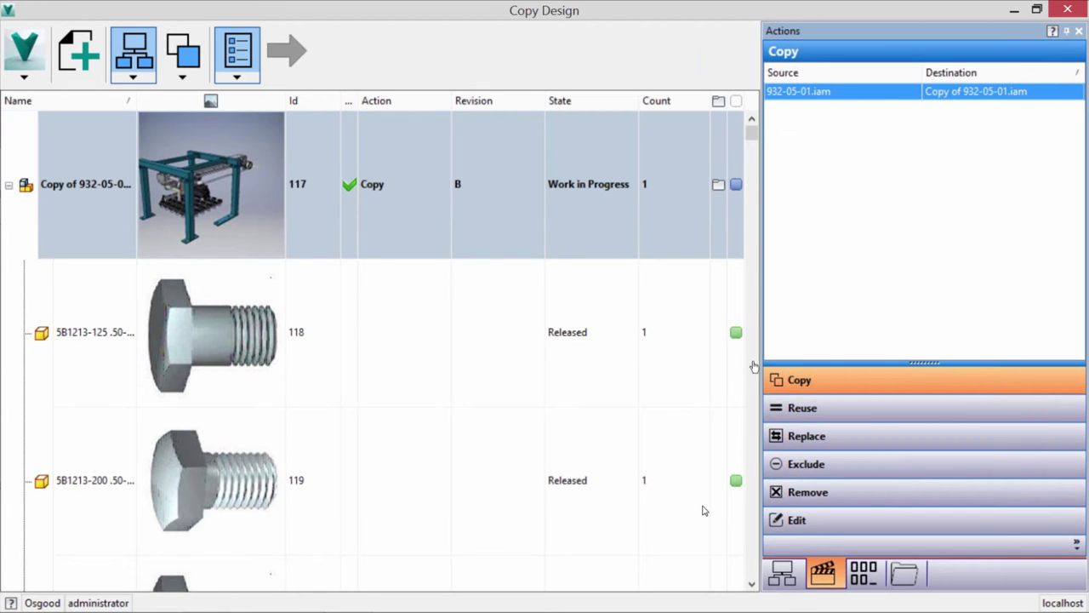
pyautogui.click(803, 408)
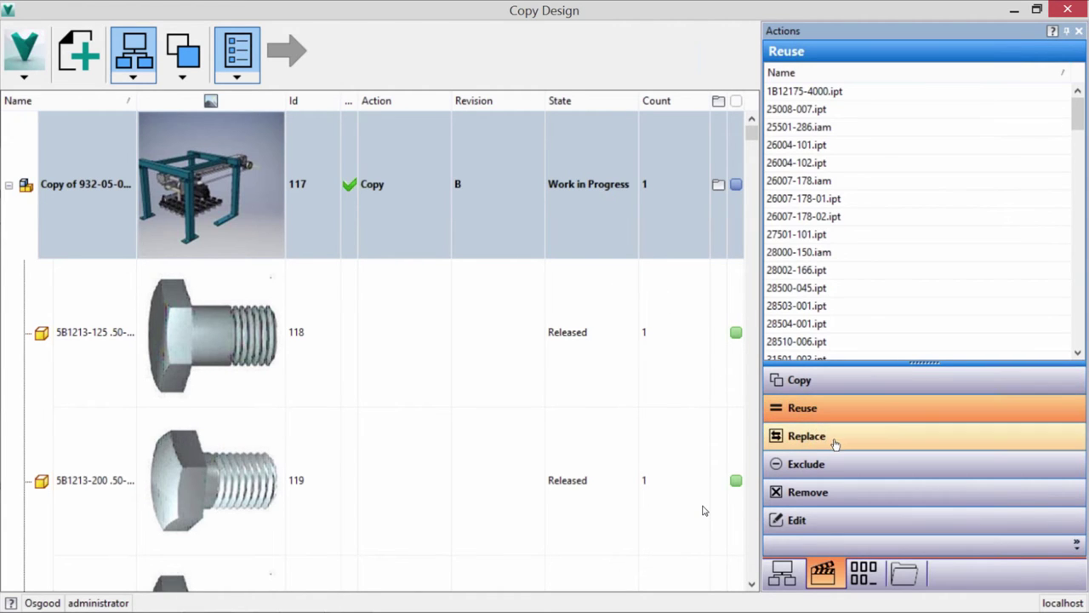
pyautogui.click(829, 390)
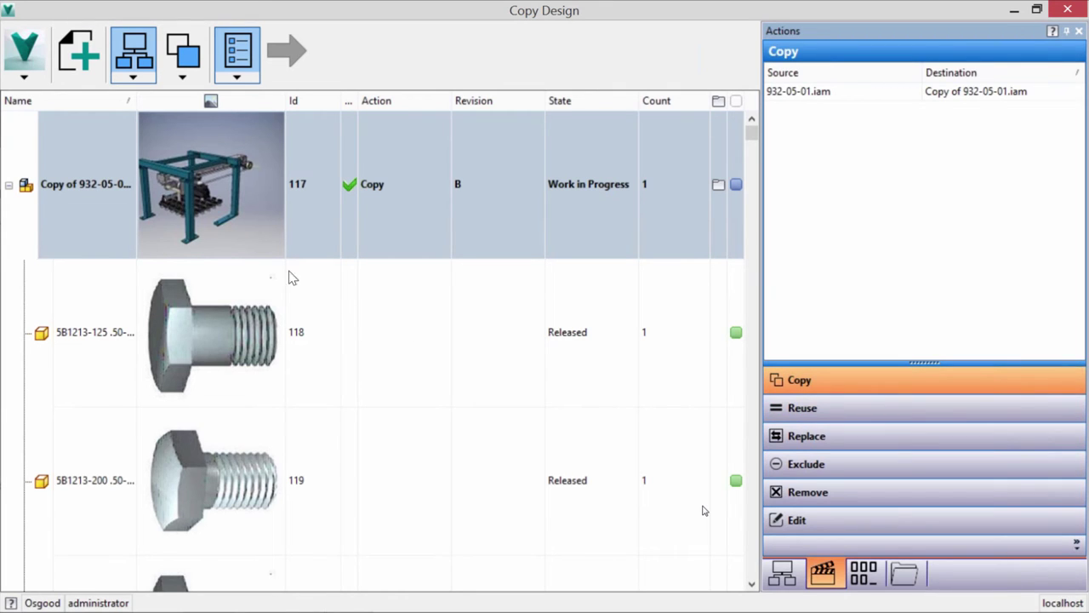
# - Apply Copy All to the whole assembly and review the destination paths of the copied files in a list
pyautogui.click(184, 77)
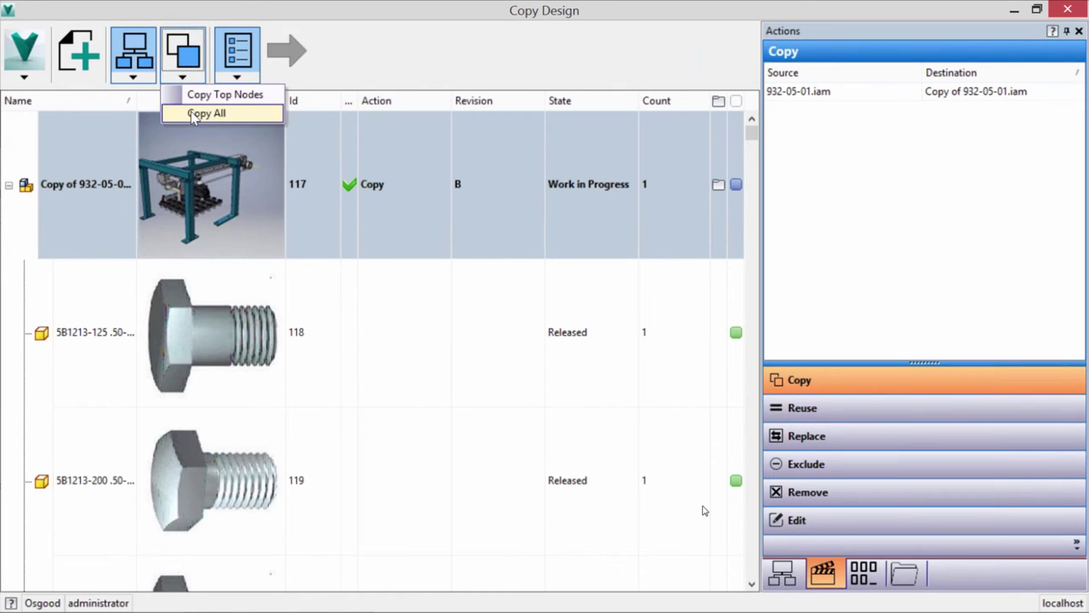
pyautogui.click(193, 113)
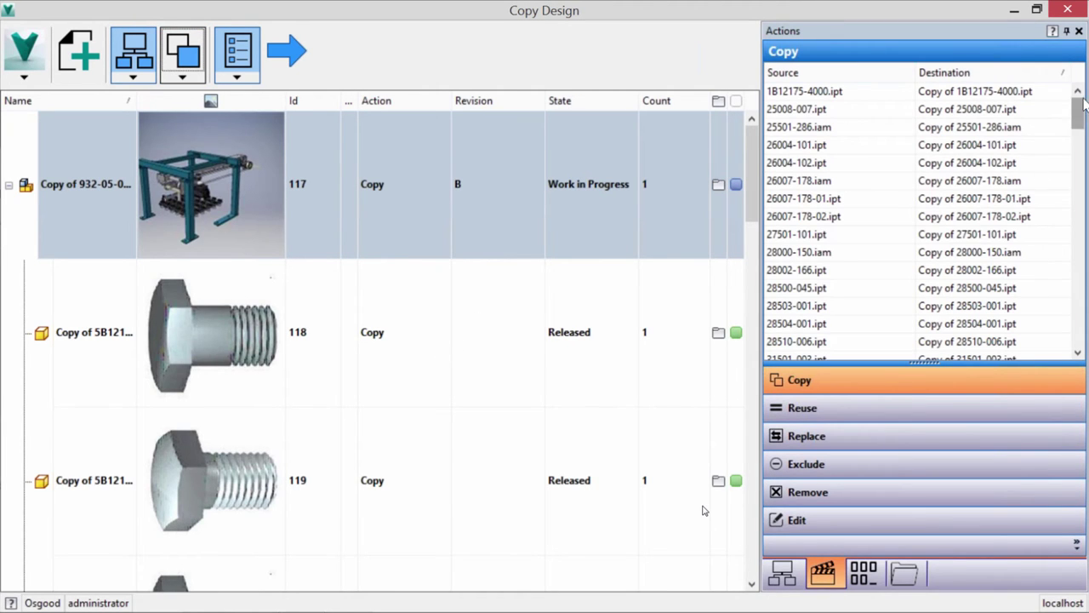
pyautogui.click(864, 575)
pyautogui.click(905, 576)
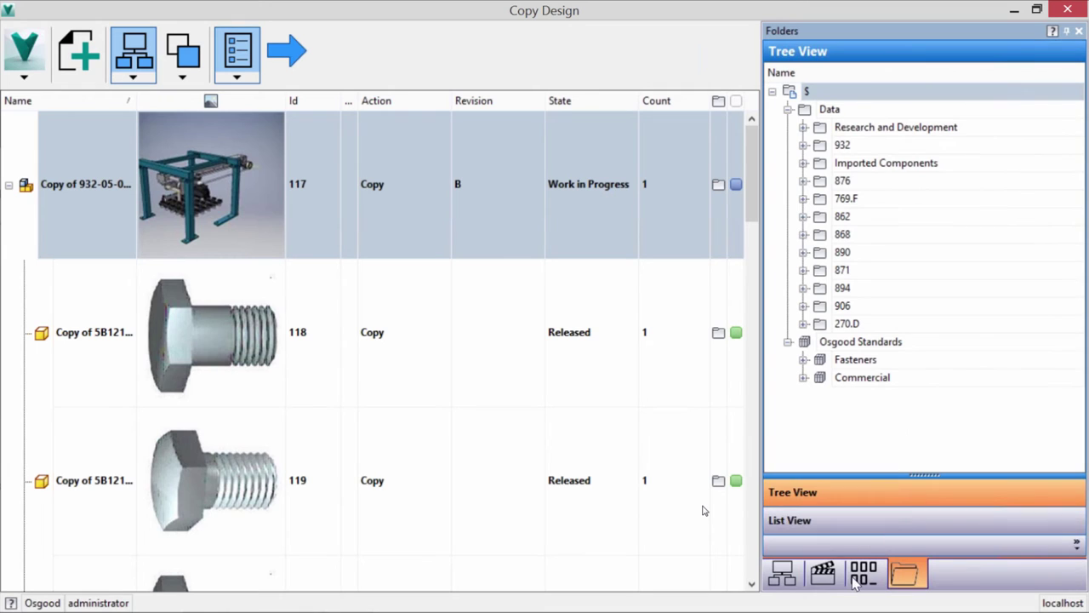
pyautogui.click(817, 520)
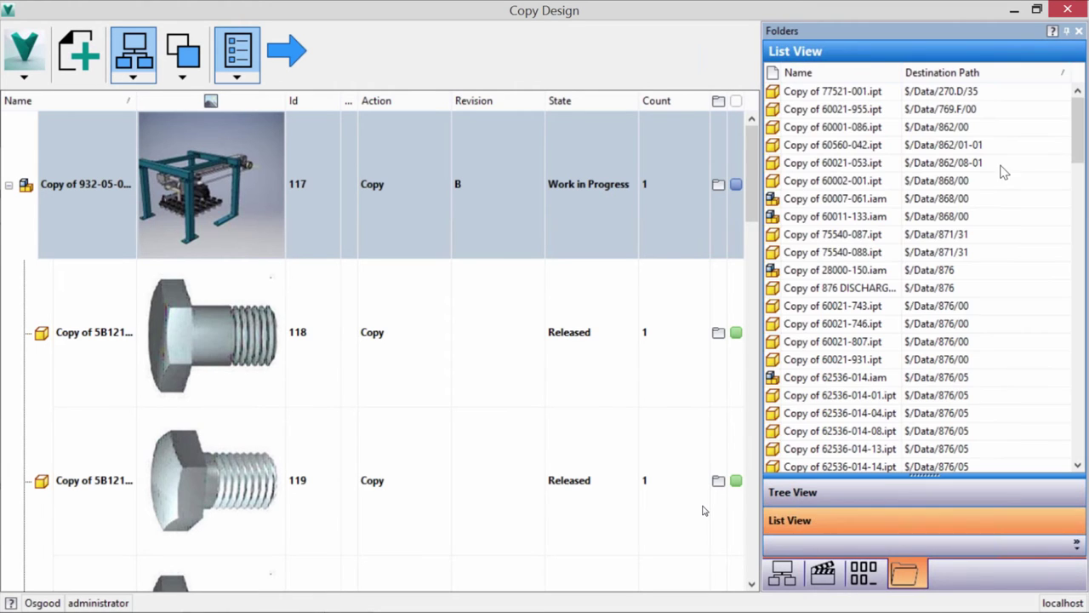
pyautogui.moveTo(1077, 122); pyautogui.dragTo(990, 434)
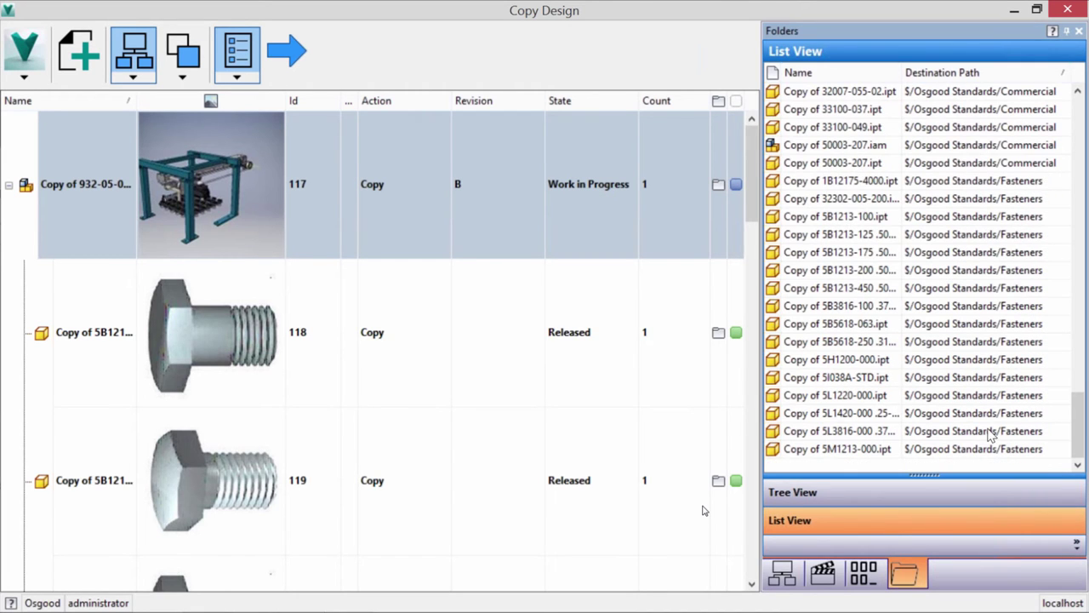
# - Set the name prefix of the copied 5B1213-125 hex bolt to Research in the numbering table
pyautogui.click(862, 575)
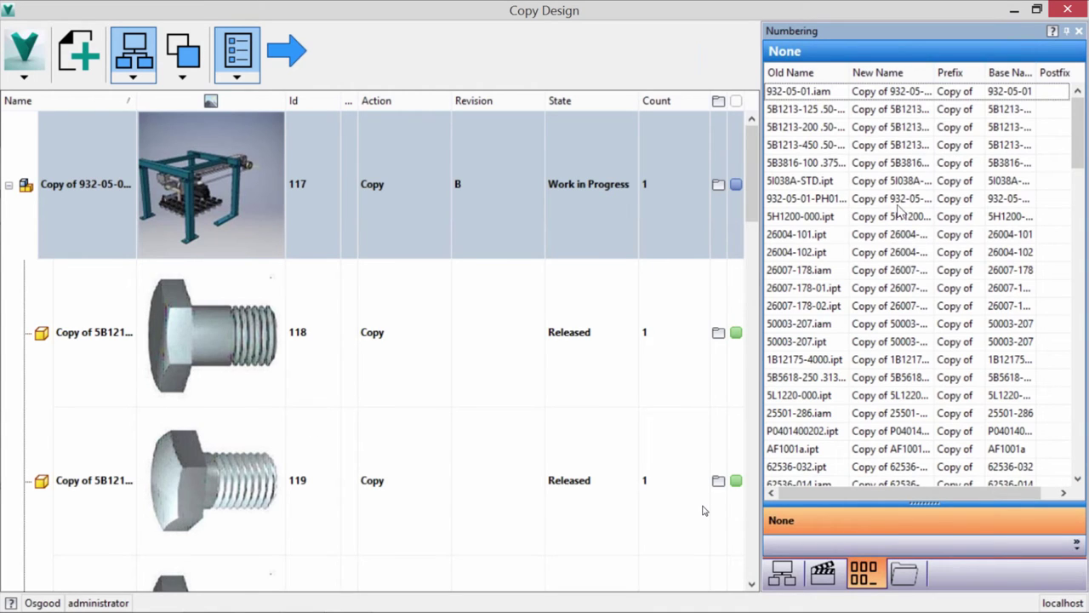
pyautogui.click(904, 112)
pyautogui.rightClick(904, 111)
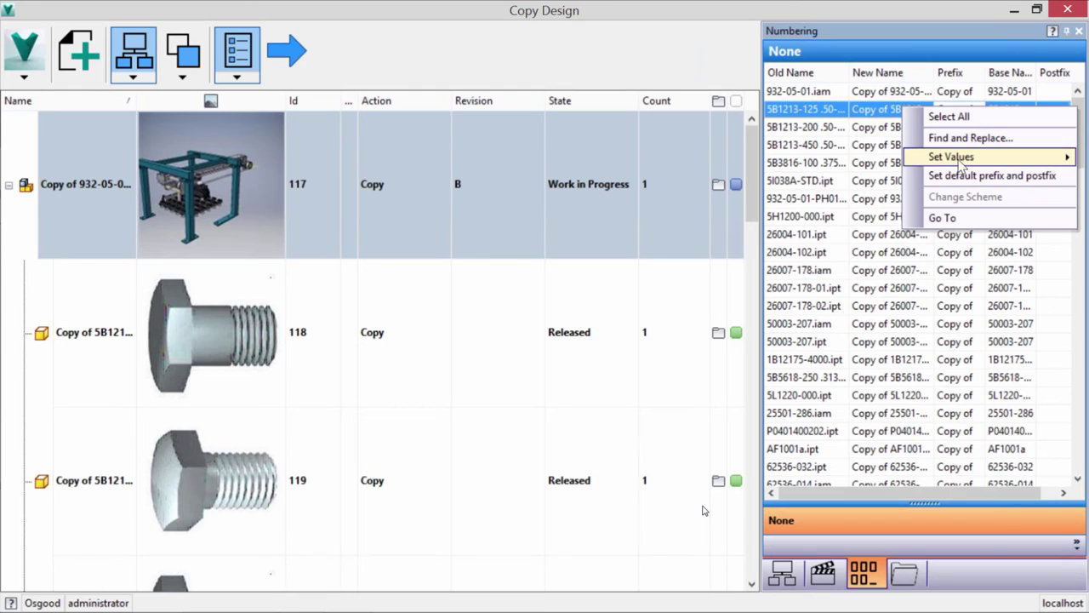
pyautogui.moveTo(945, 156)
pyautogui.click(841, 159)
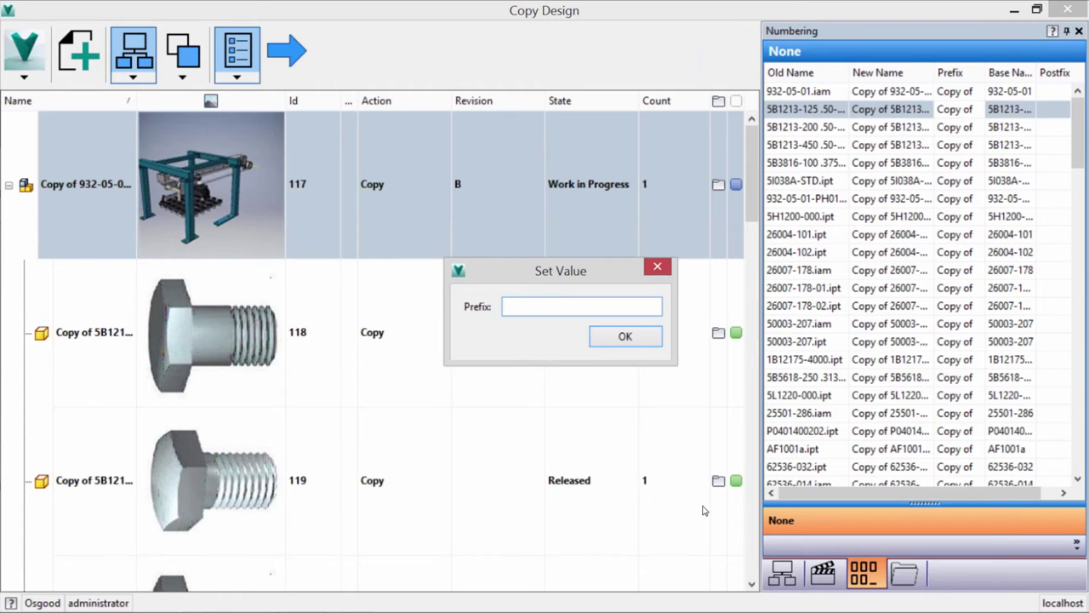
pyautogui.write('Research')
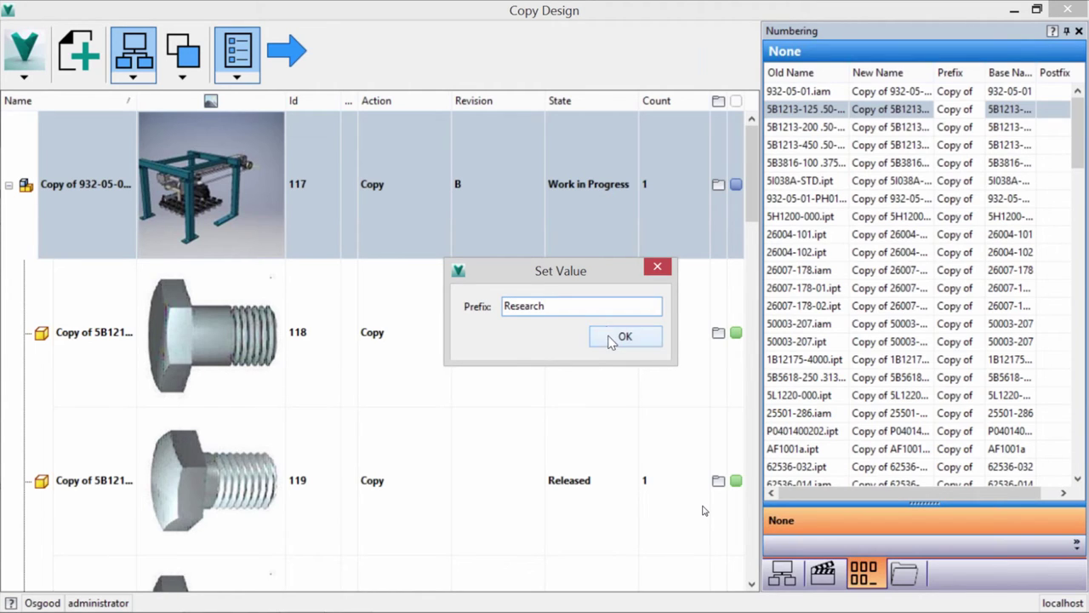
pyautogui.click(625, 337)
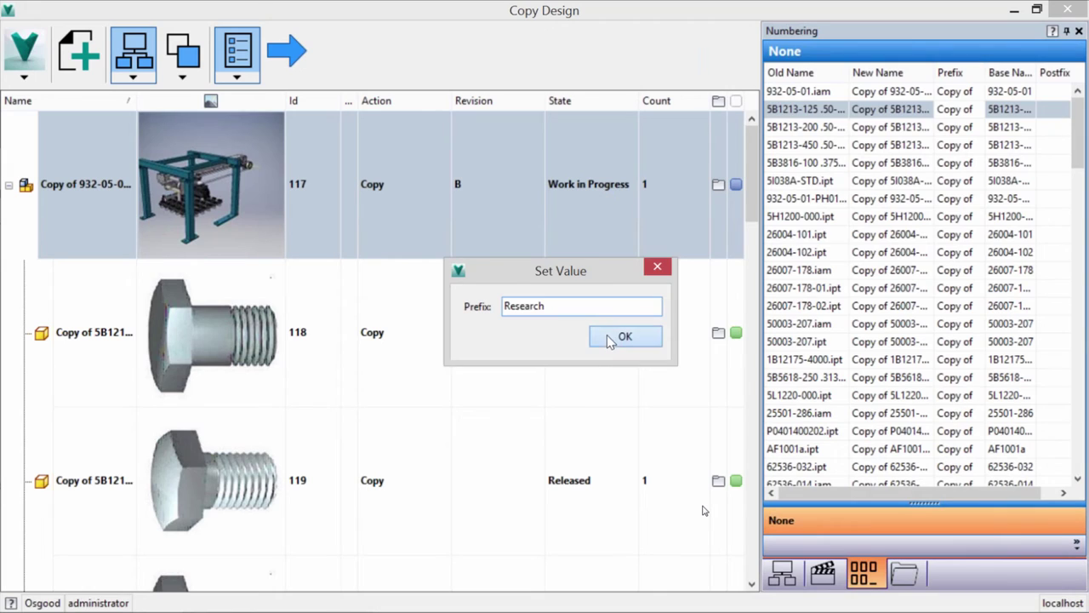
pyautogui.click(885, 107)
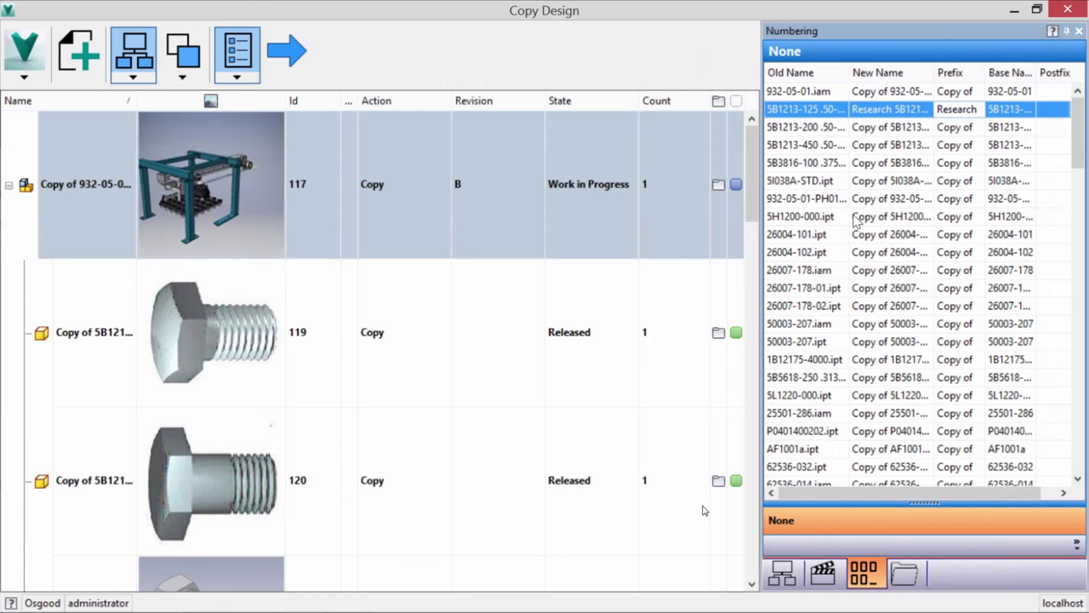
# - Change the action of the top assembly 932-05-01.iam to Reuse
pyautogui.rightClick(139, 229)
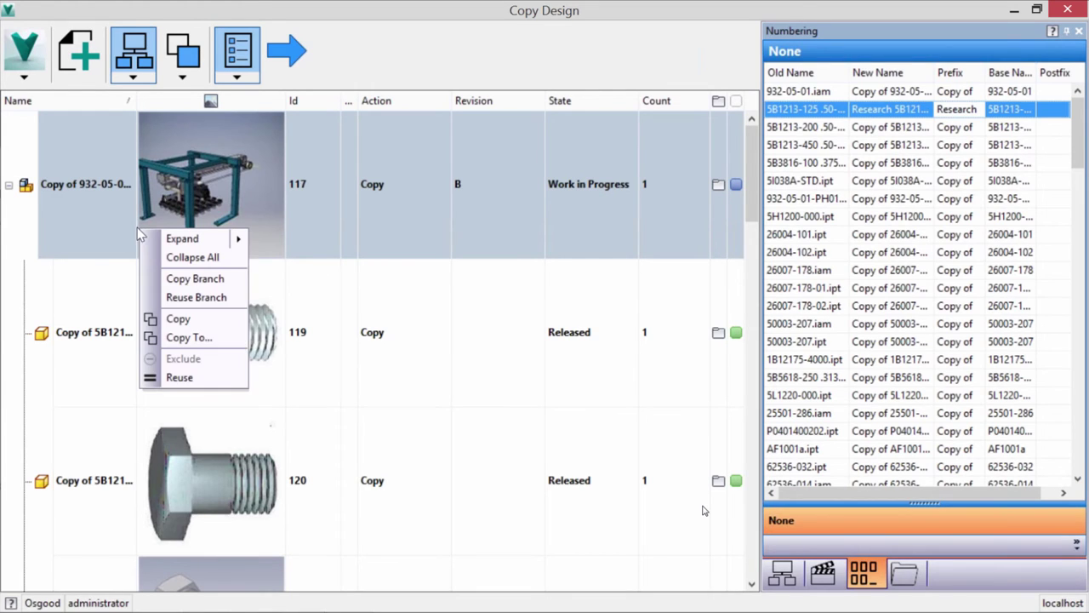
pyautogui.click(187, 378)
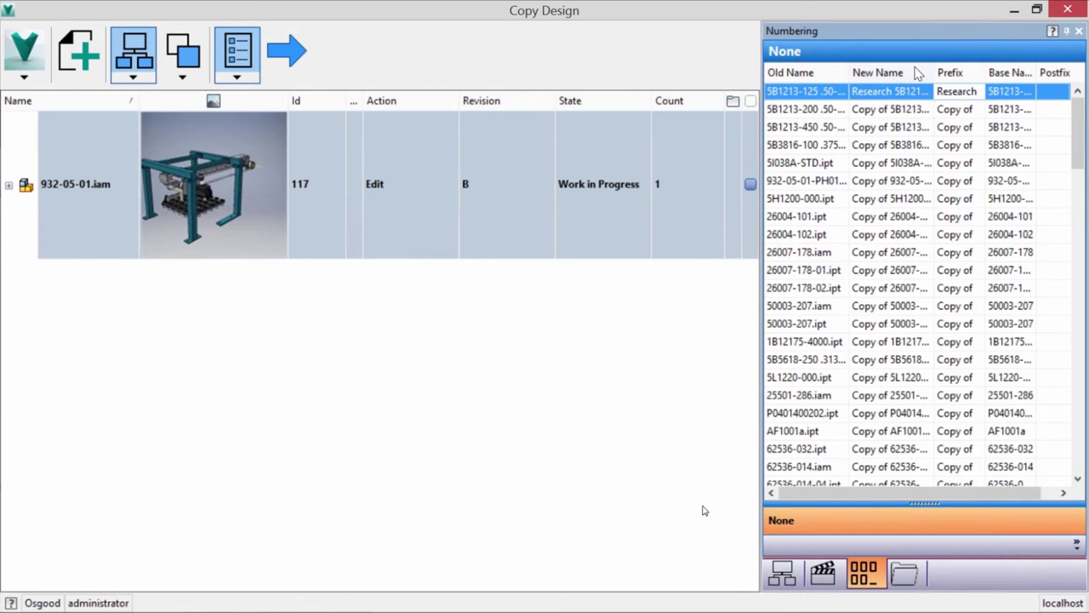
# - Set the default prefix for new file names in the numbering table to "120 -", leaving the default postfix empty
pyautogui.rightClick(919, 73)
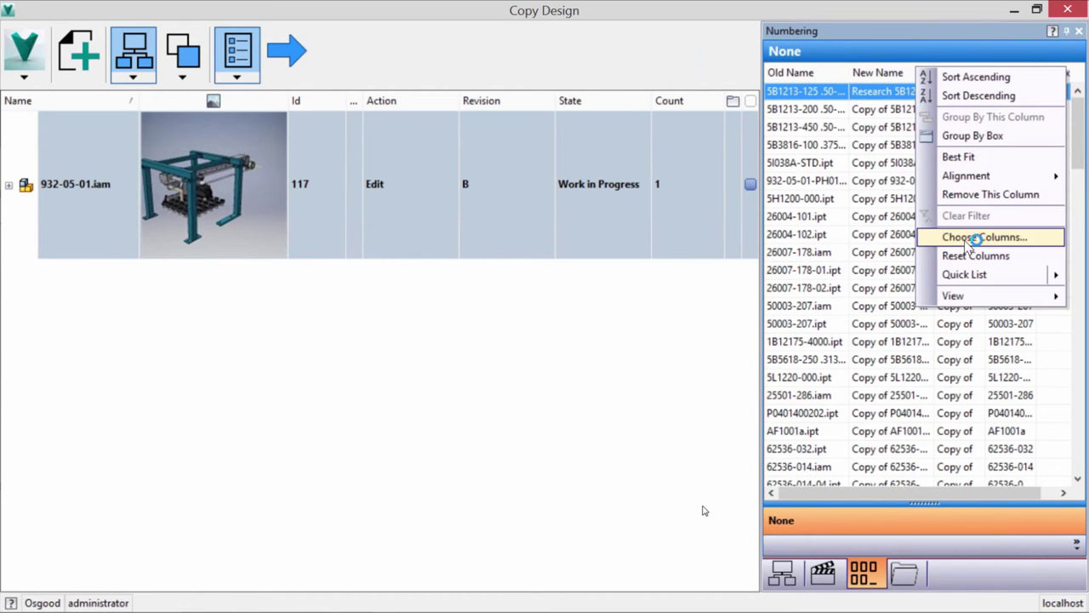
pyautogui.rightClick(832, 210)
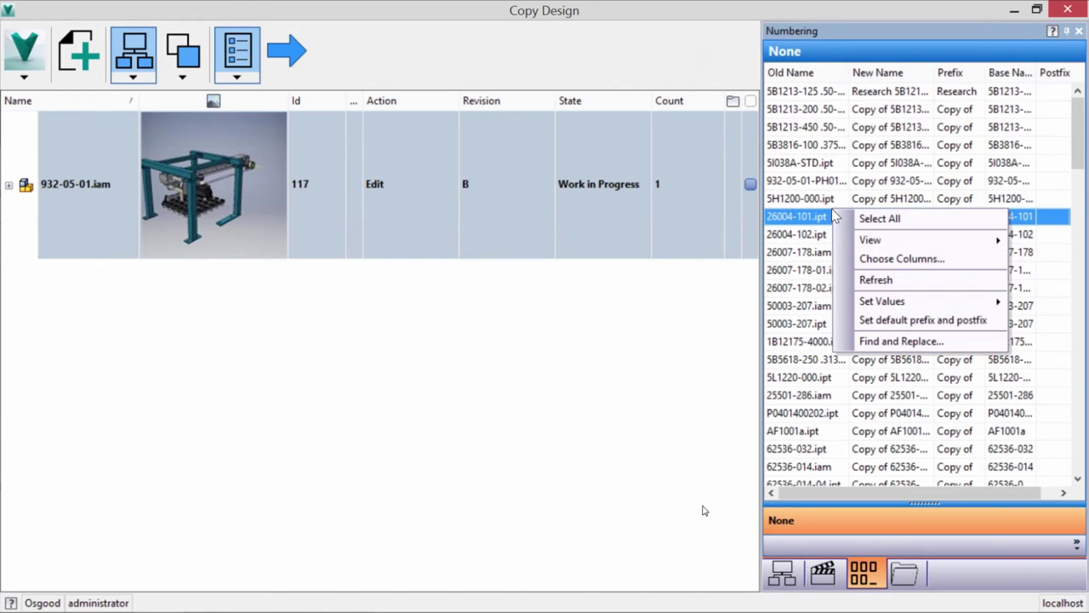
pyautogui.click(895, 326)
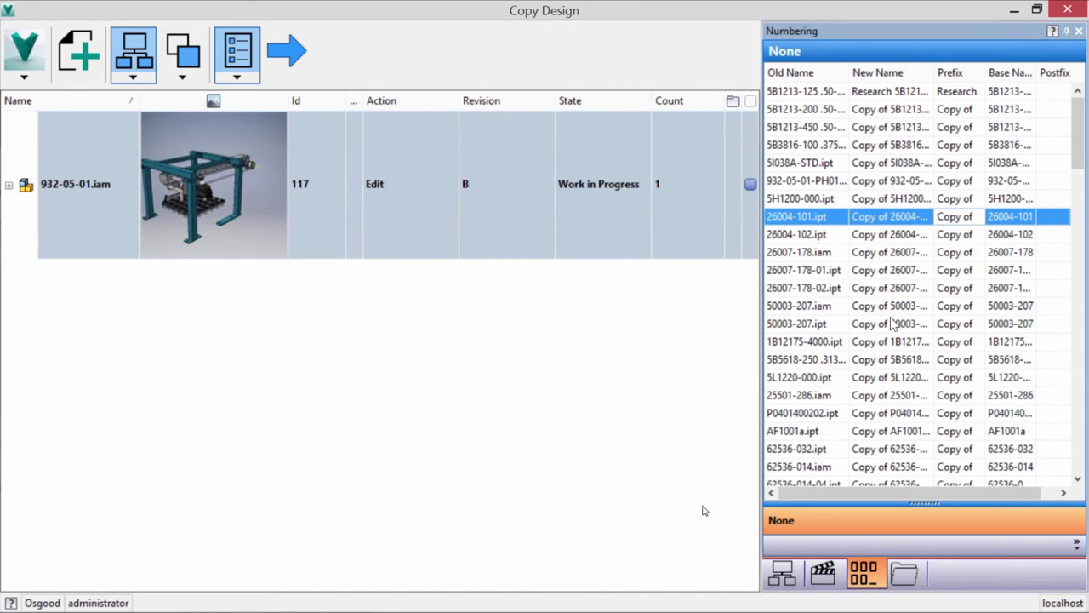
pyautogui.click(579, 295)
pyautogui.moveTo(578, 295); pyautogui.dragTo(468, 306)
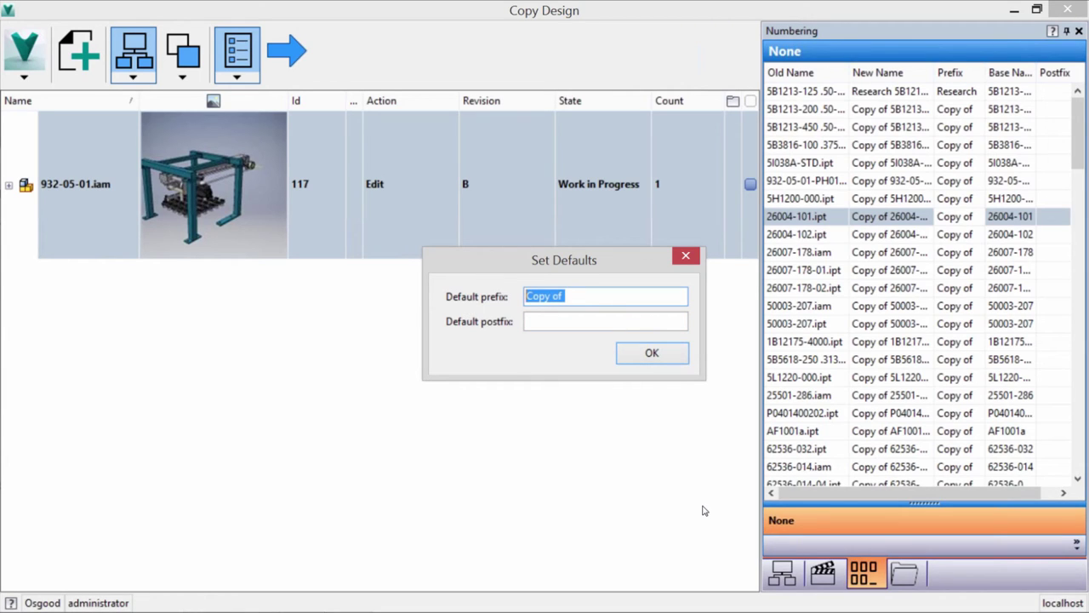
pyautogui.write('120 -')
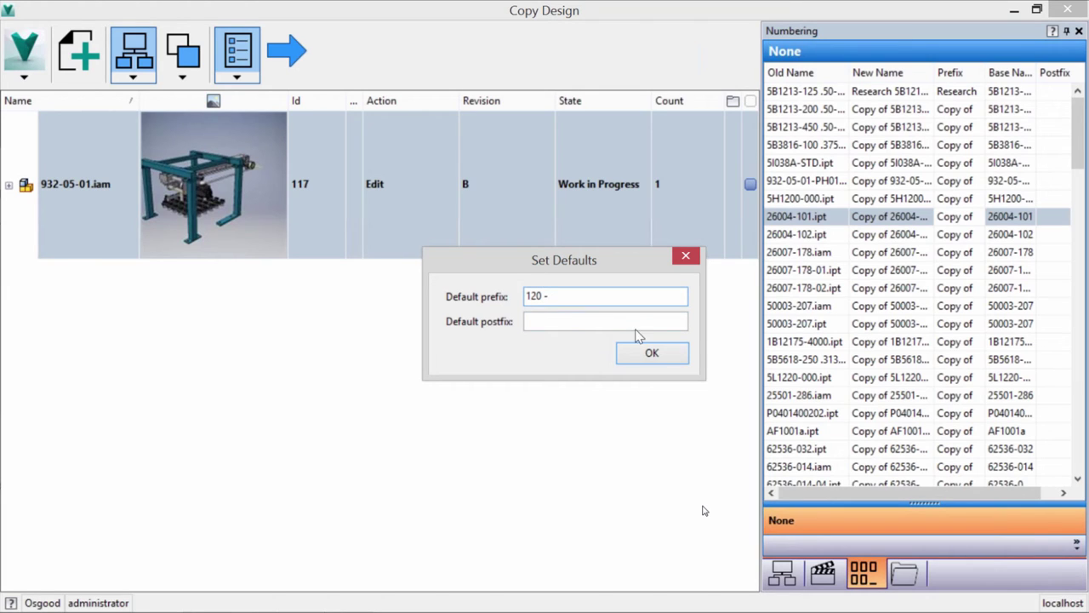
pyautogui.click(653, 353)
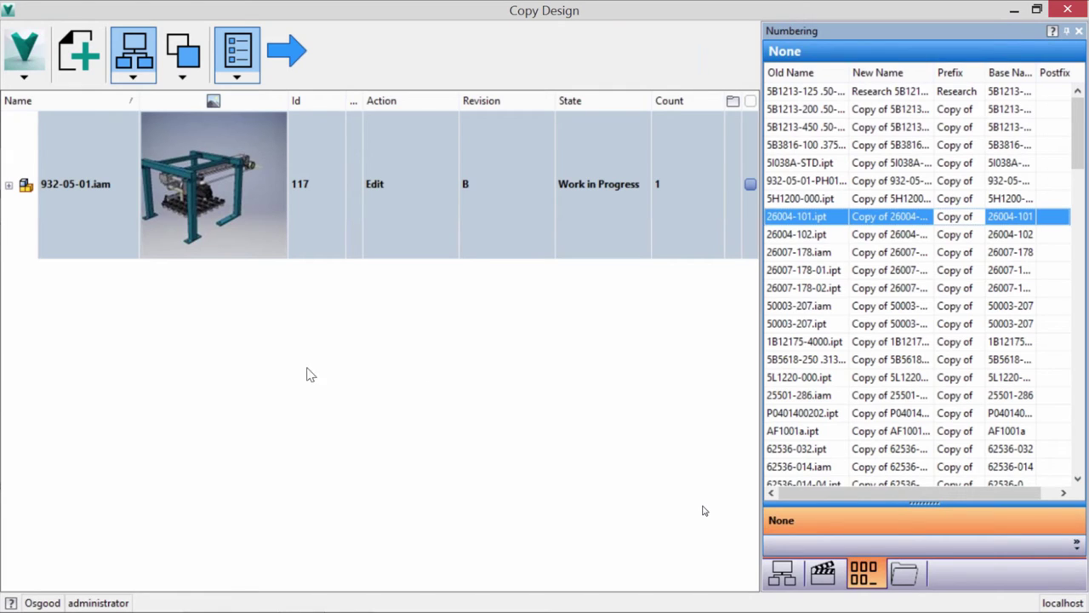
# - Set the top assembly 932-05-01.iam to Copy and refresh the Copy Design data
pyautogui.rightClick(95, 213)
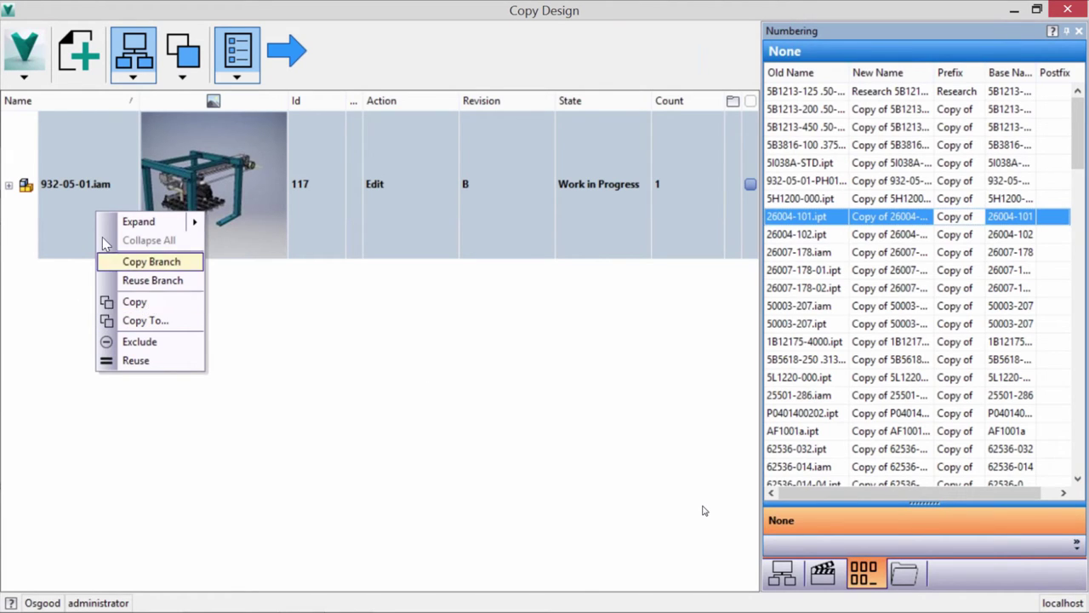
pyautogui.click(140, 299)
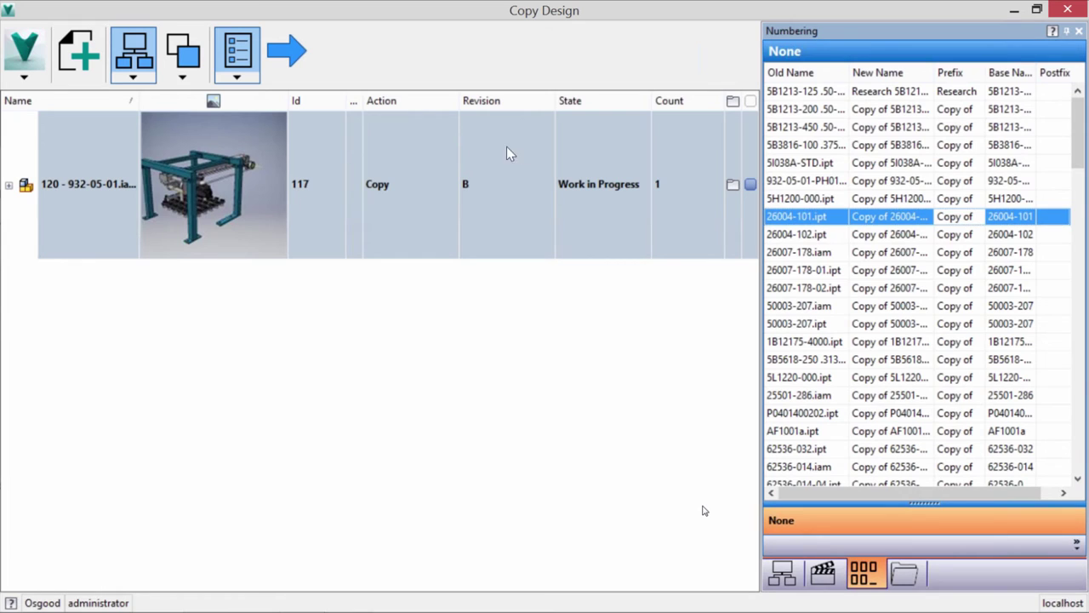
pyautogui.click(25, 77)
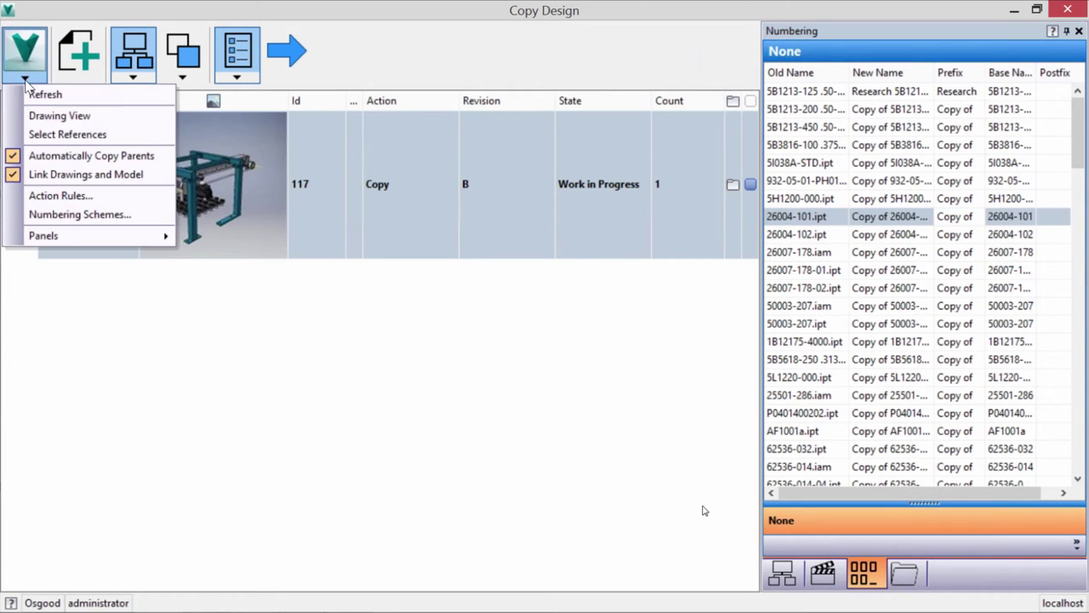
pyautogui.click(43, 90)
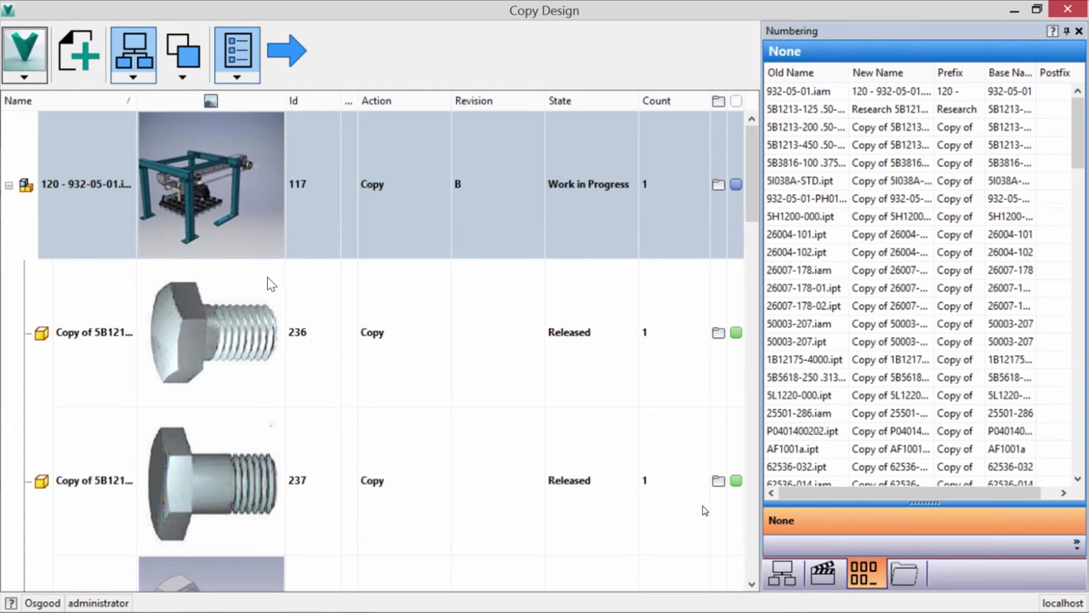
# - Select the top assembly with all its components and apply Copy and Copy Branch to them
pyautogui.click(84, 227)
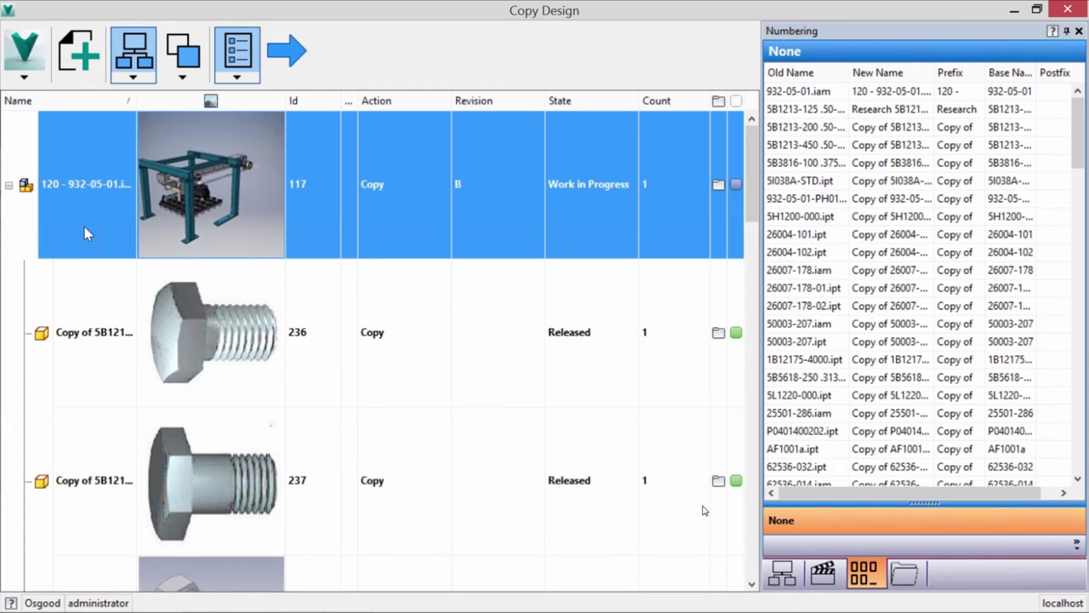
pyautogui.rightClick(84, 226)
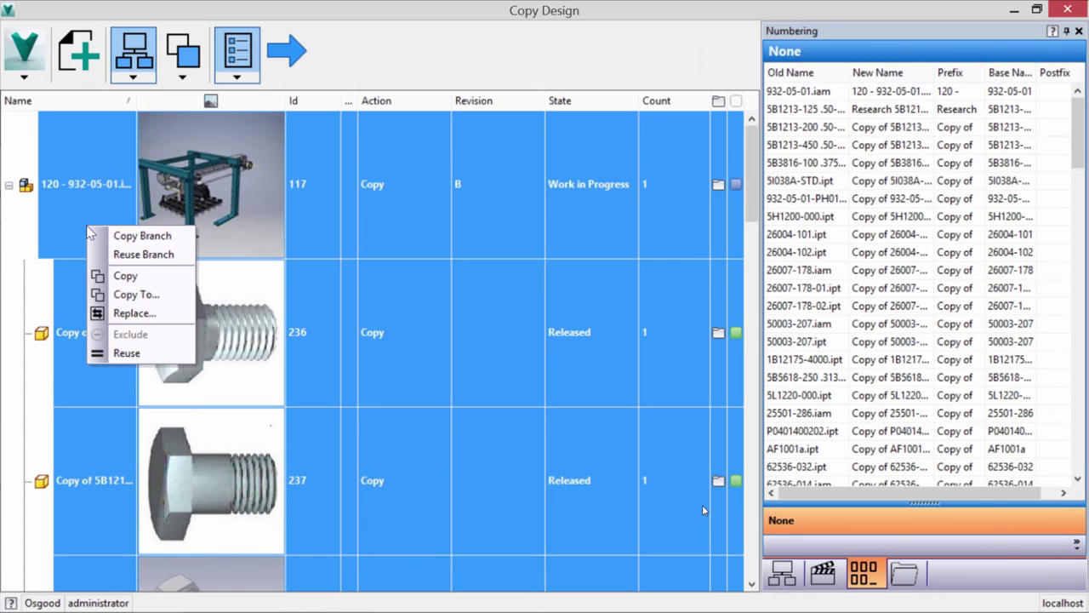
pyautogui.click(126, 275)
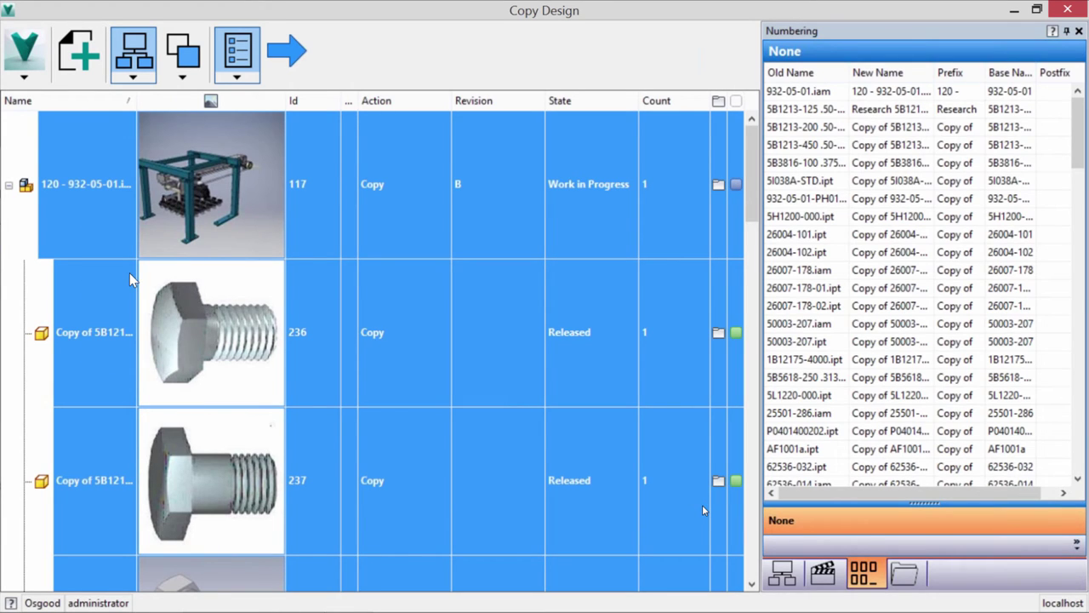
pyautogui.rightClick(123, 211)
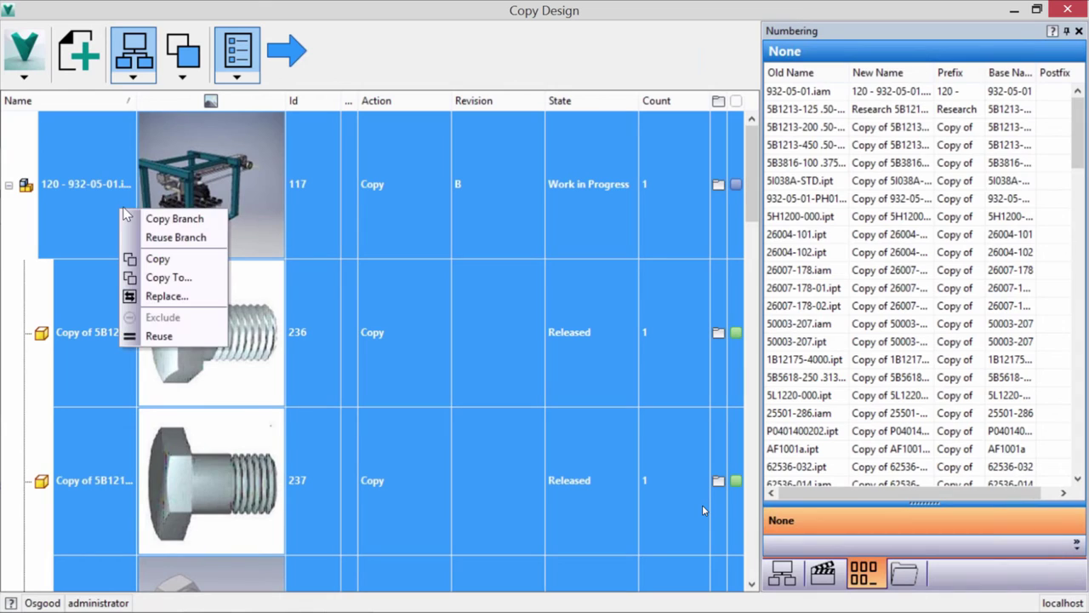
pyautogui.click(149, 219)
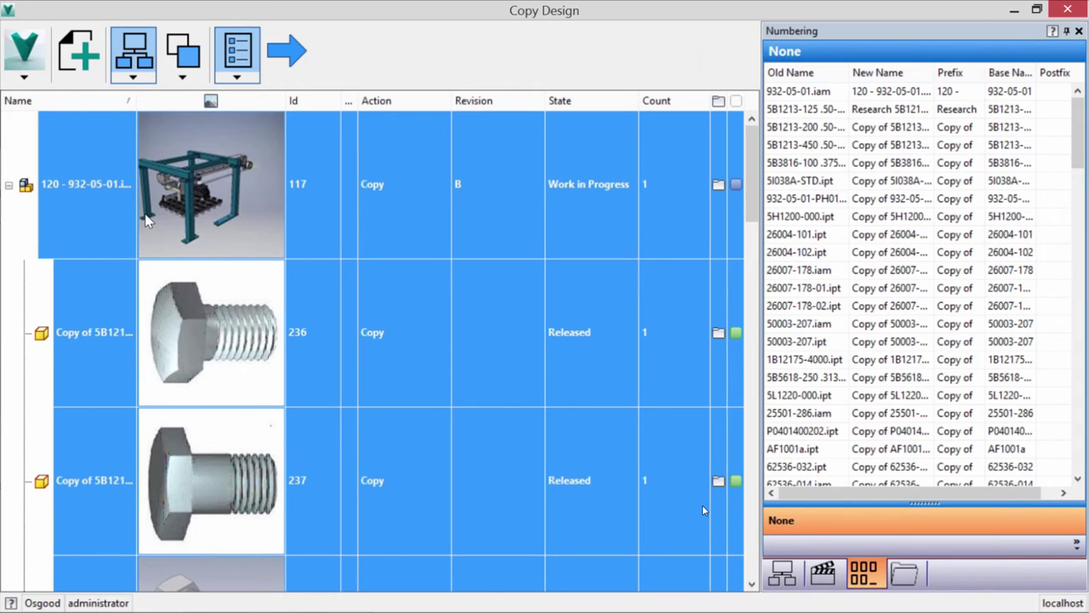
# - Copy the selected assembly and components to the R&D folder under Research and Development using Copy To
pyautogui.rightClick(108, 237)
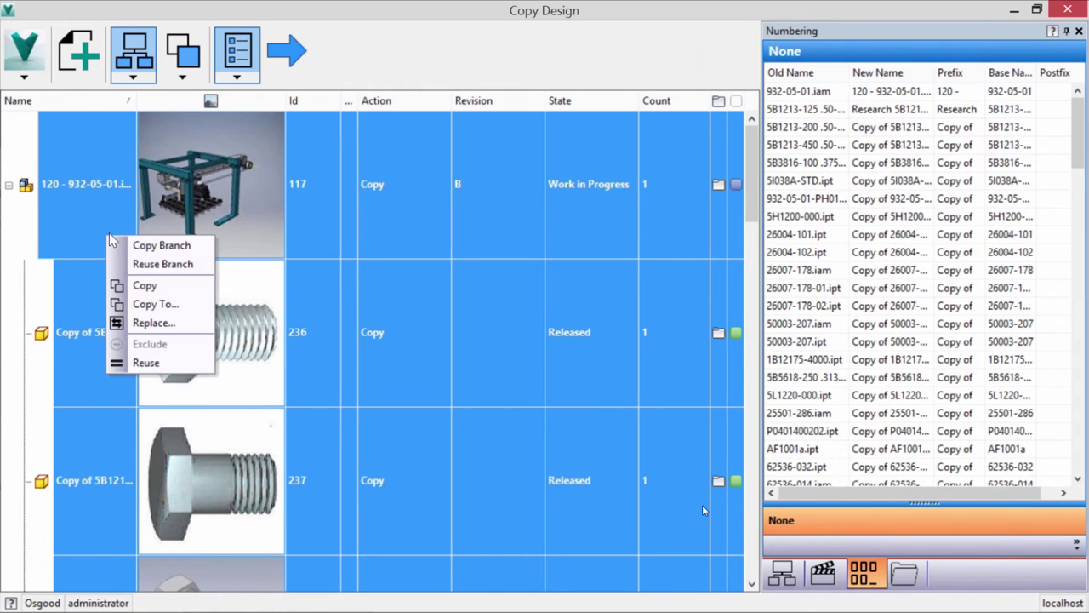
pyautogui.click(160, 305)
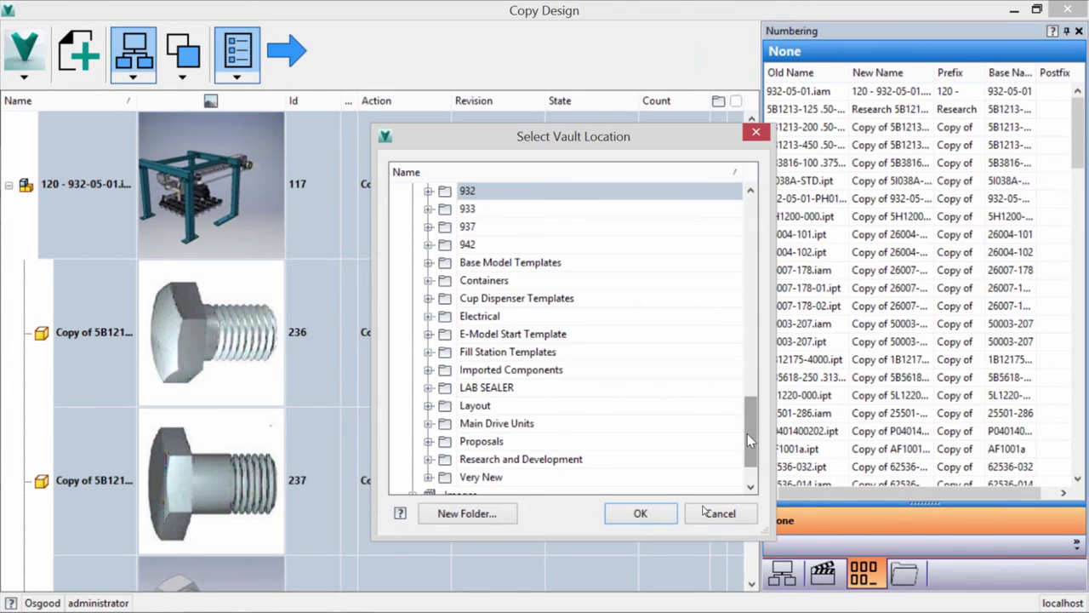
pyautogui.moveTo(749, 440)
pyautogui.mouseDown()
pyautogui.moveTo(747, 358)
pyautogui.moveTo(747, 459)
pyautogui.mouseUp()
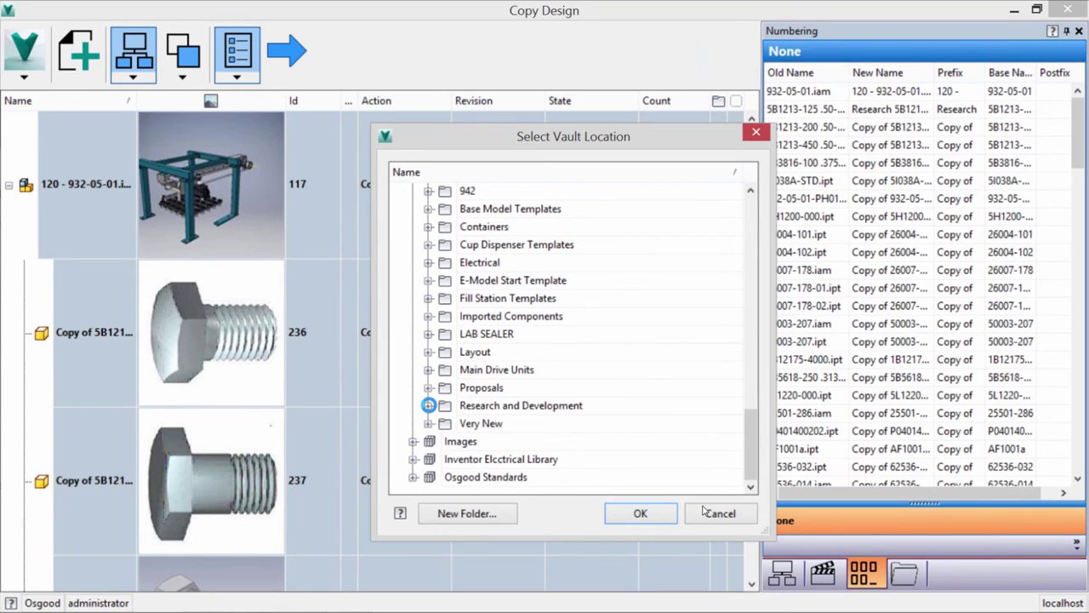
pyautogui.click(428, 405)
pyautogui.click(478, 426)
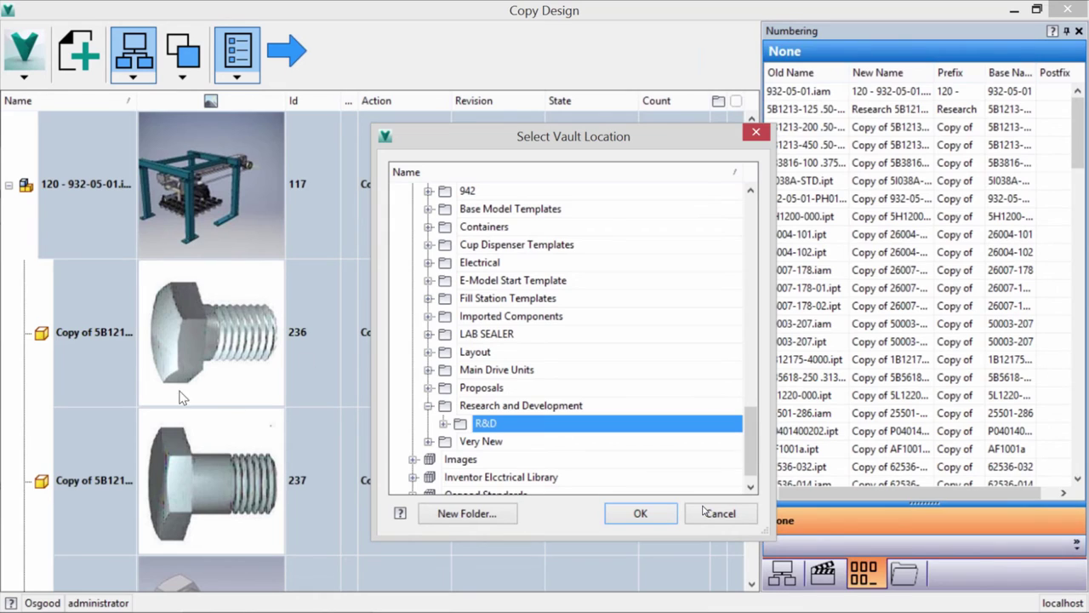
pyautogui.click(629, 516)
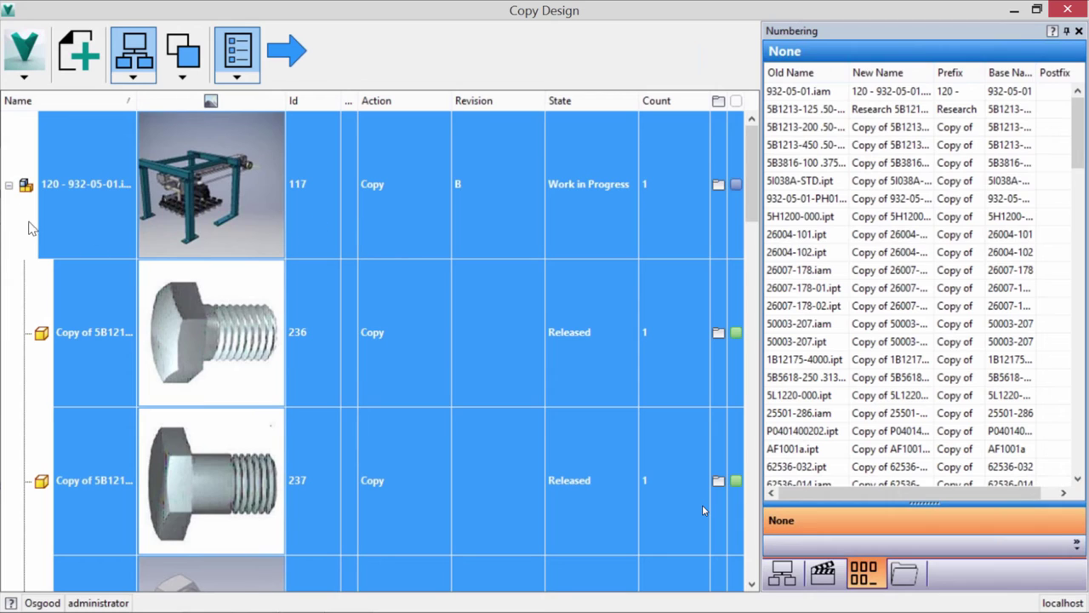
# - Collapse the assembly tree and review the source and destination names of the files under the Copy action
pyautogui.click(9, 185)
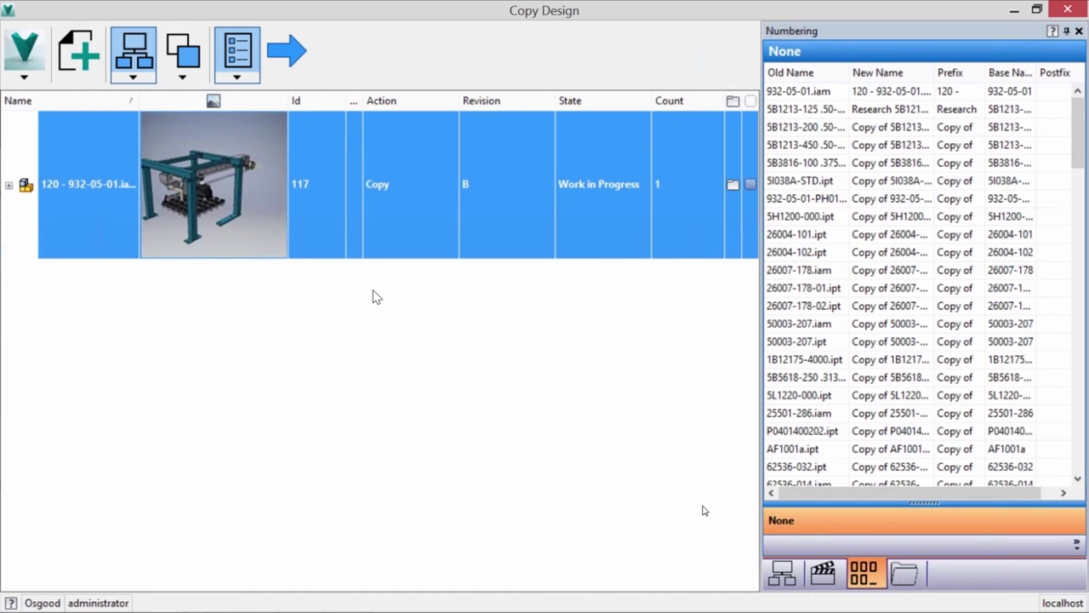
pyautogui.click(822, 575)
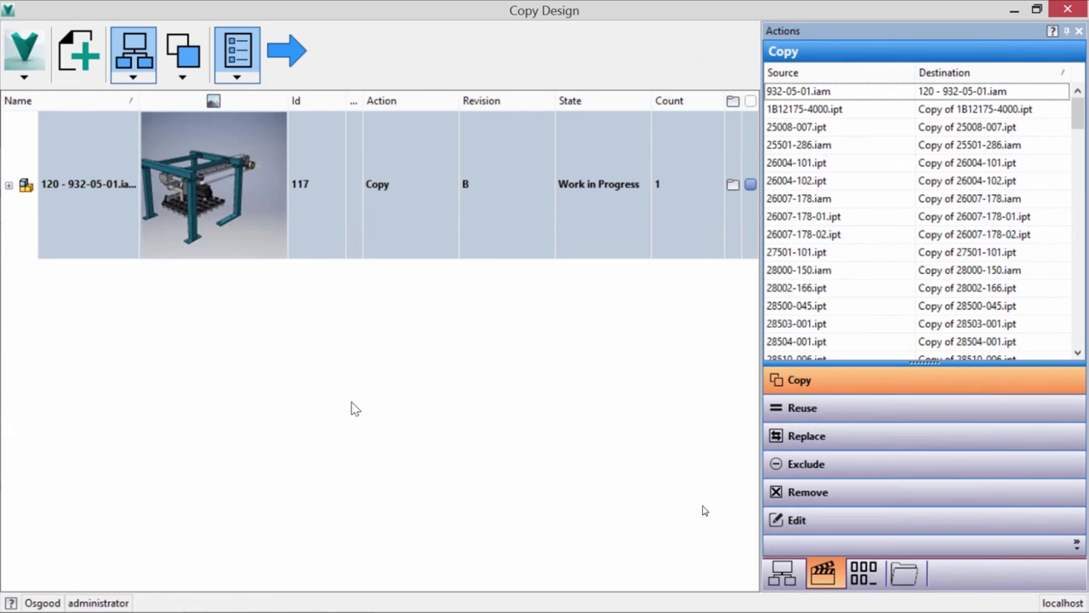
pyautogui.click(15, 188)
pyautogui.scroll(-3, 354, 367)
pyautogui.scroll(-3, 355, 375)
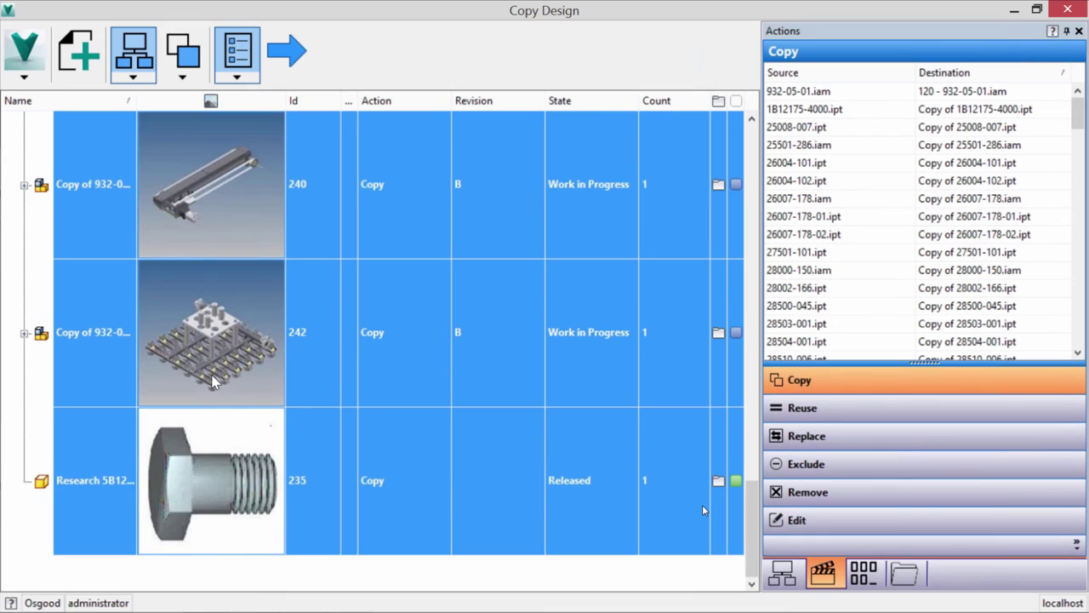
pyautogui.rightClick(195, 351)
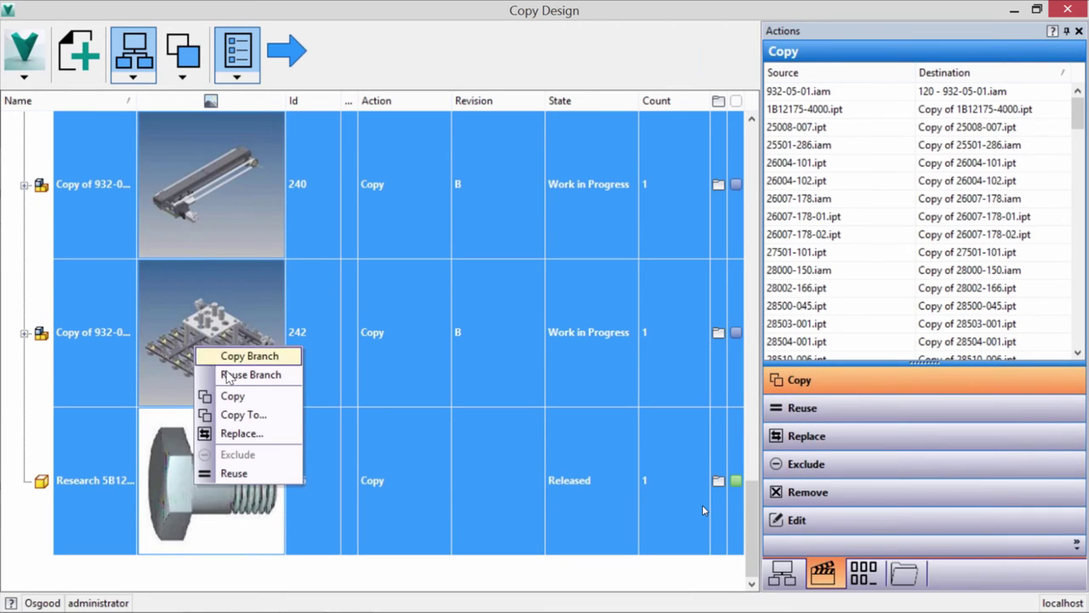
pyautogui.click(247, 432)
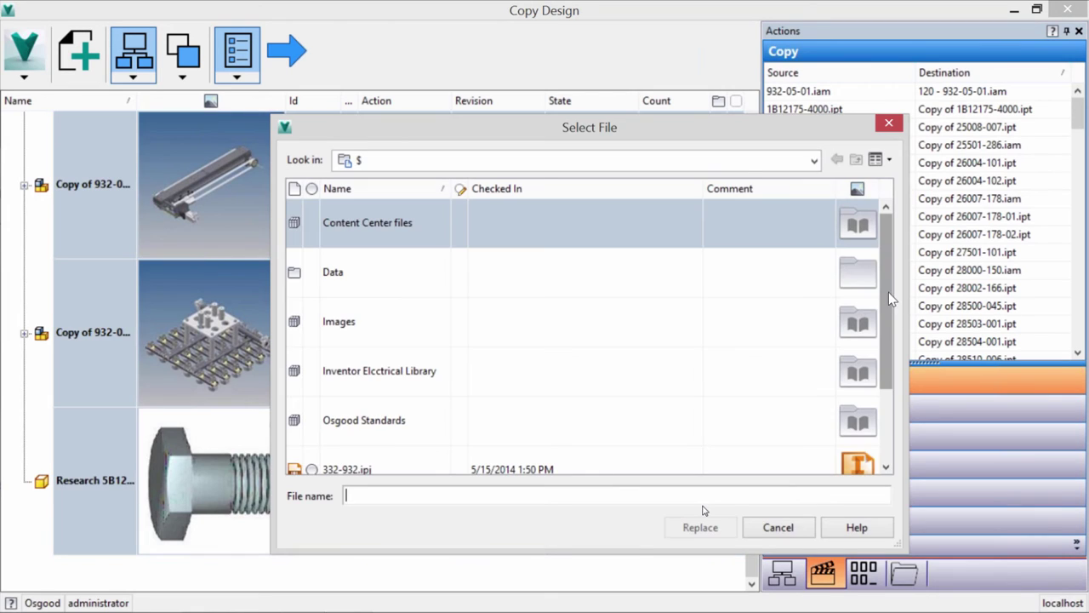
pyautogui.scroll(-1, 885, 383)
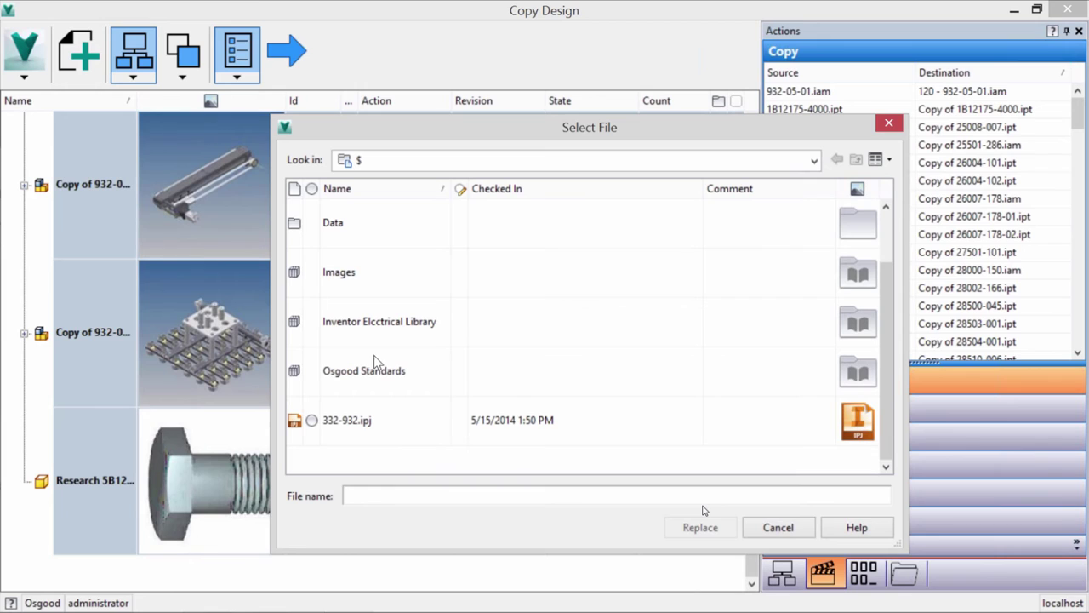
pyautogui.click(889, 127)
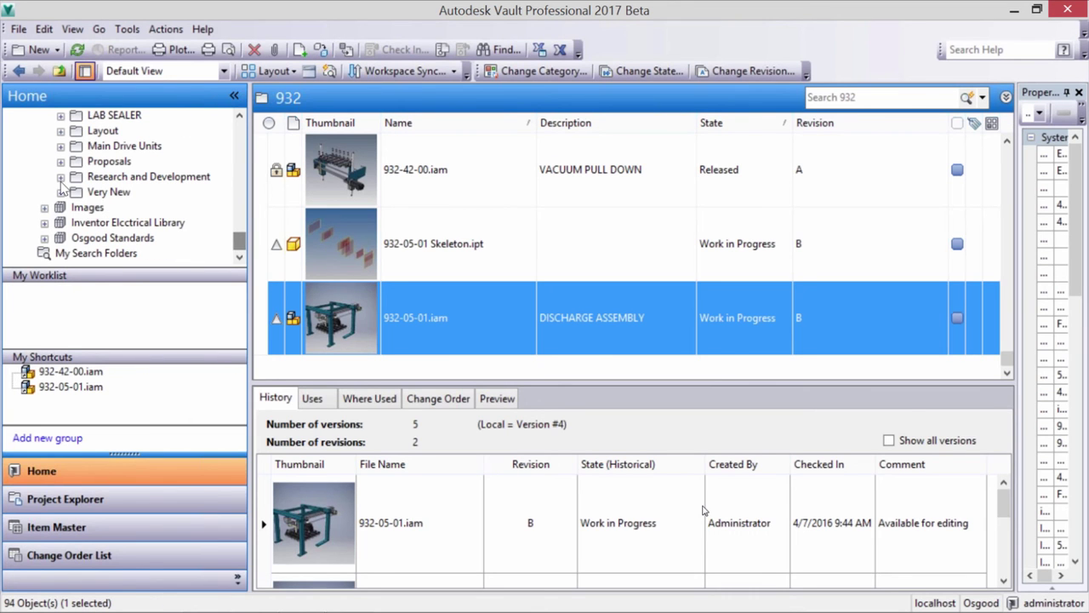
# - Switch to Autodesk Vault Professional and view the contents of the R&D folder under Research and Development
pyautogui.click(61, 177)
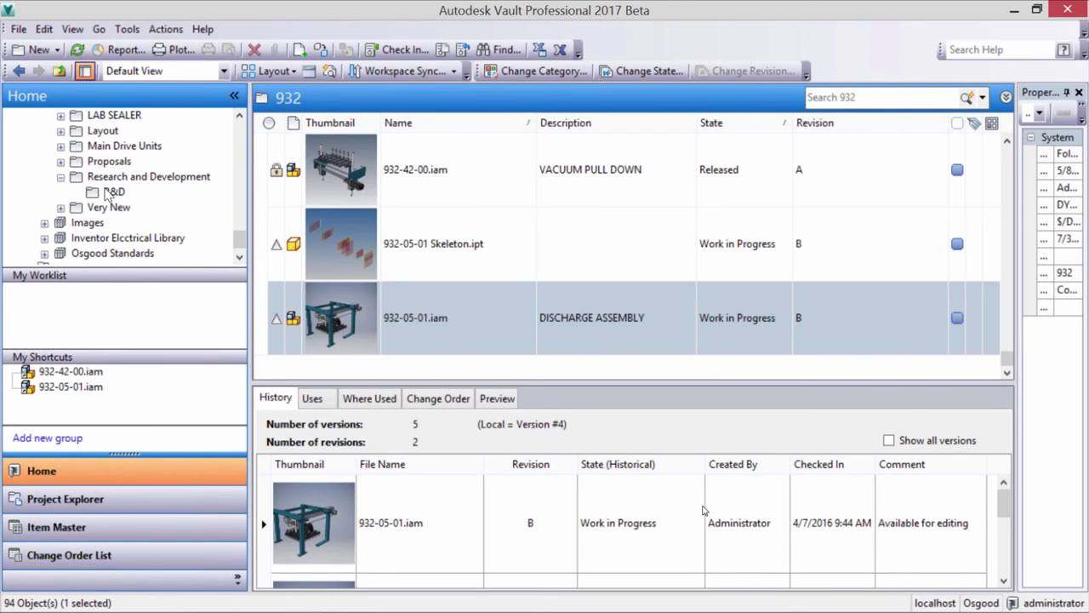
pyautogui.click(108, 191)
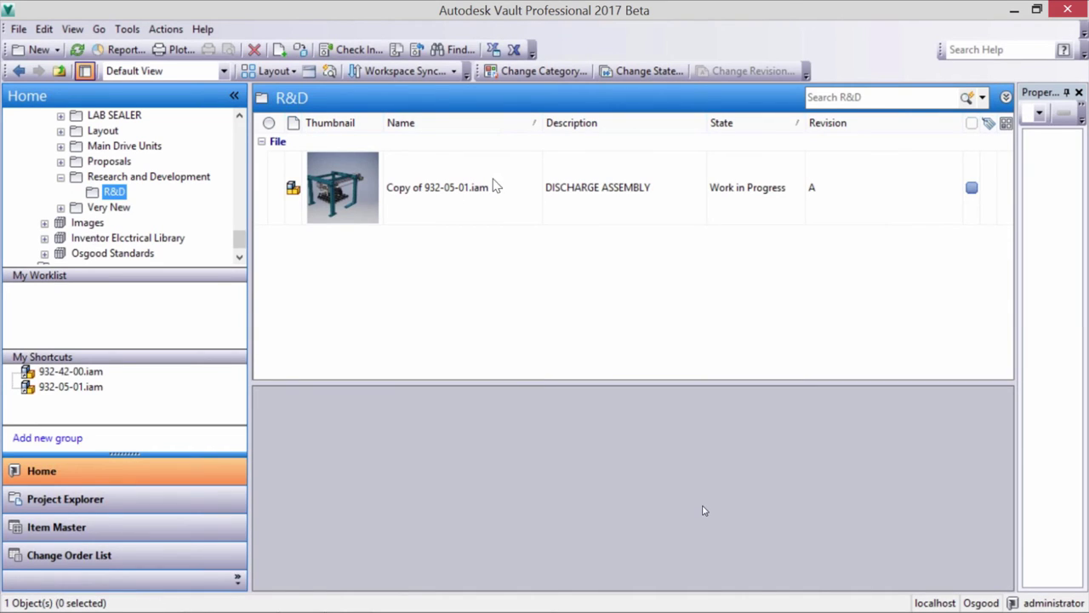